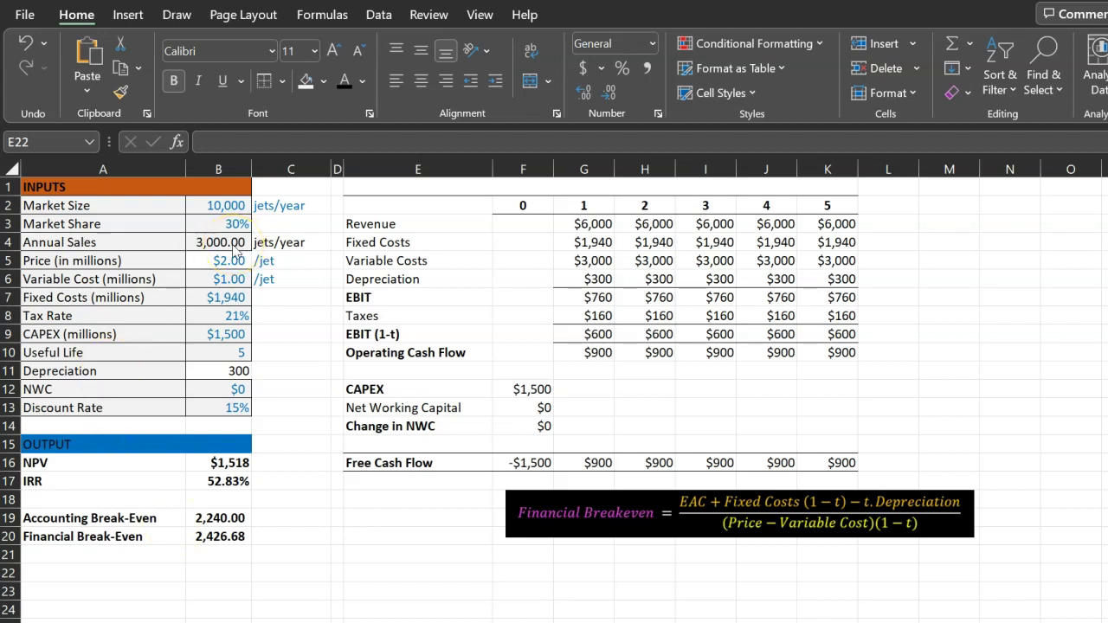
left_click(235, 334)
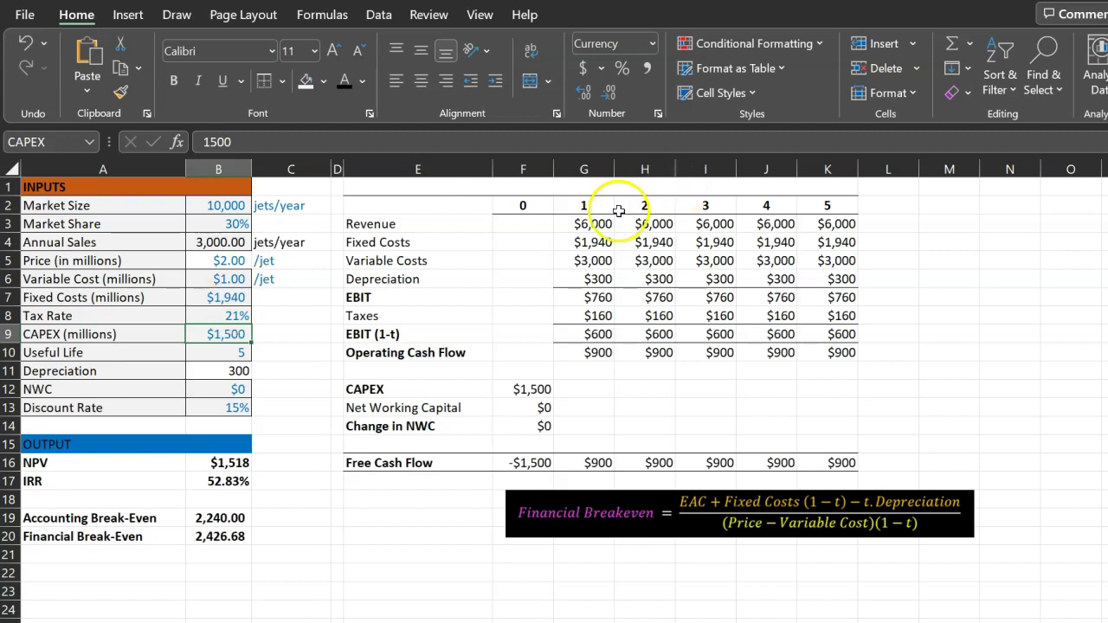
left_click(229, 206)
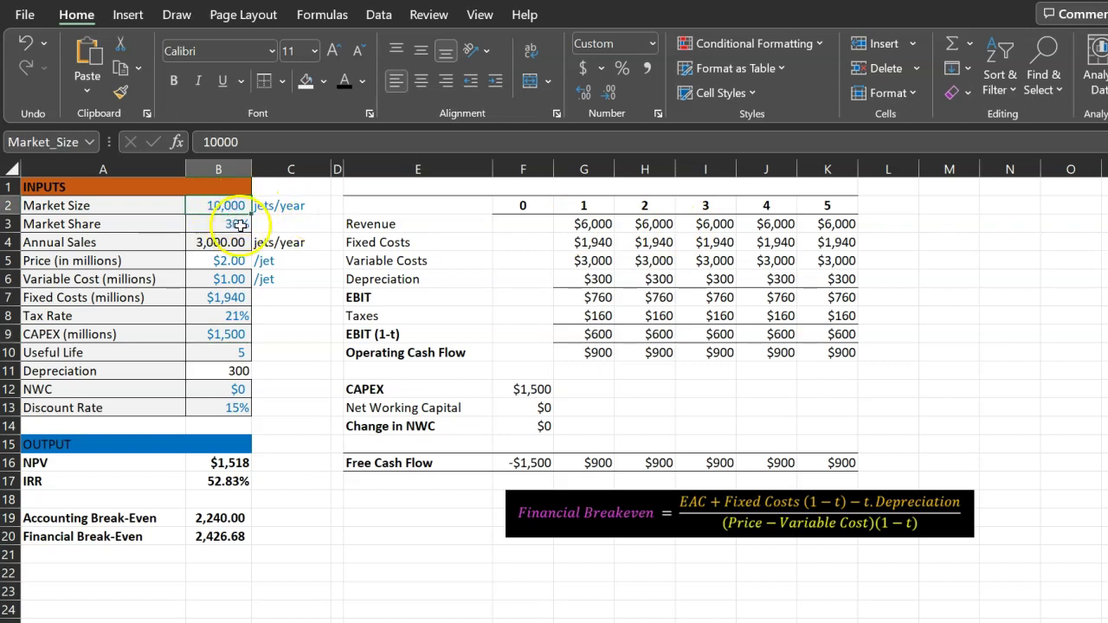
left_click(241, 225)
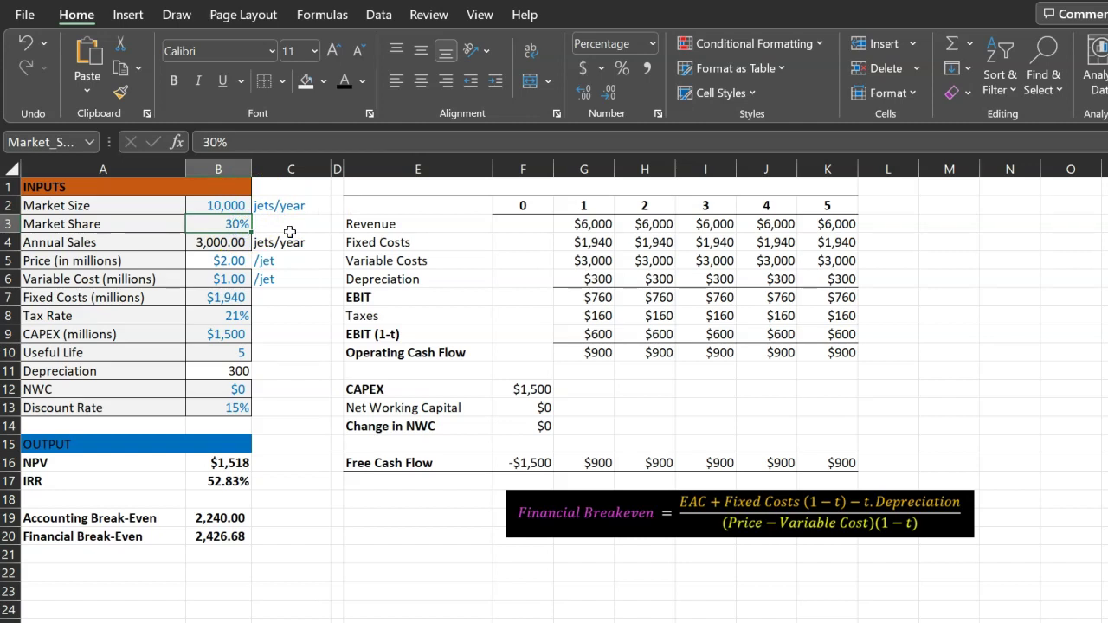
left_click(224, 244)
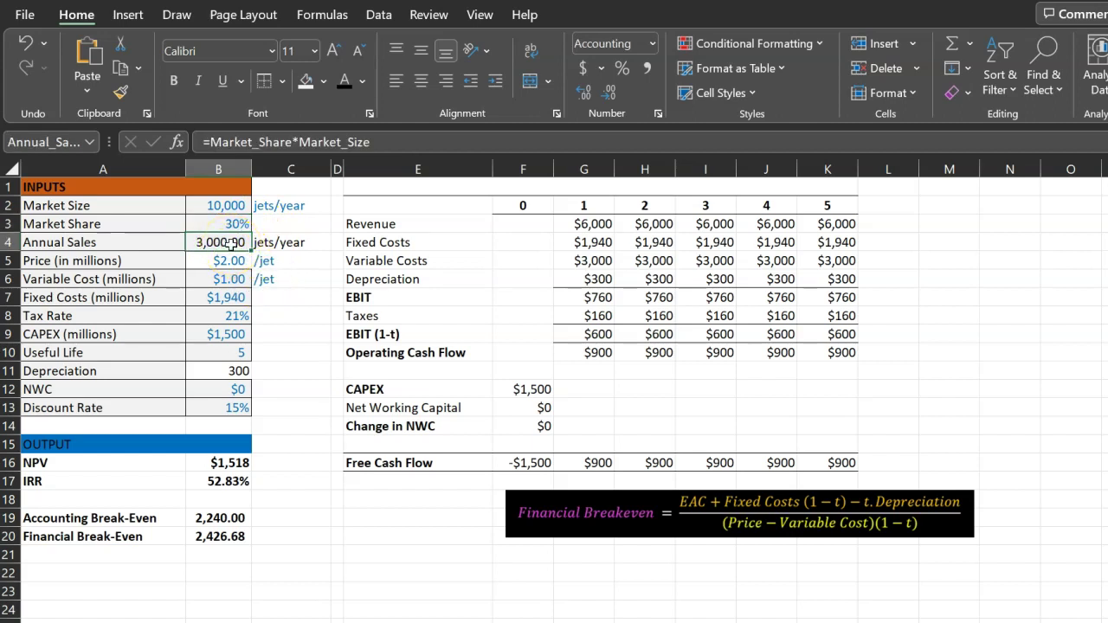
double_click(232, 244)
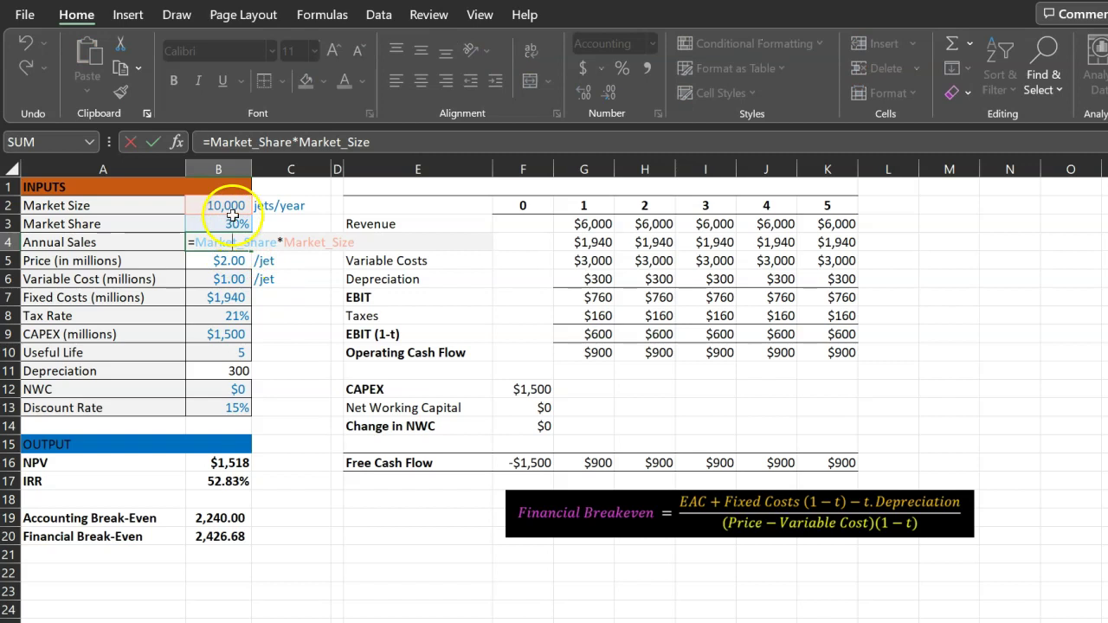
key("Escape")
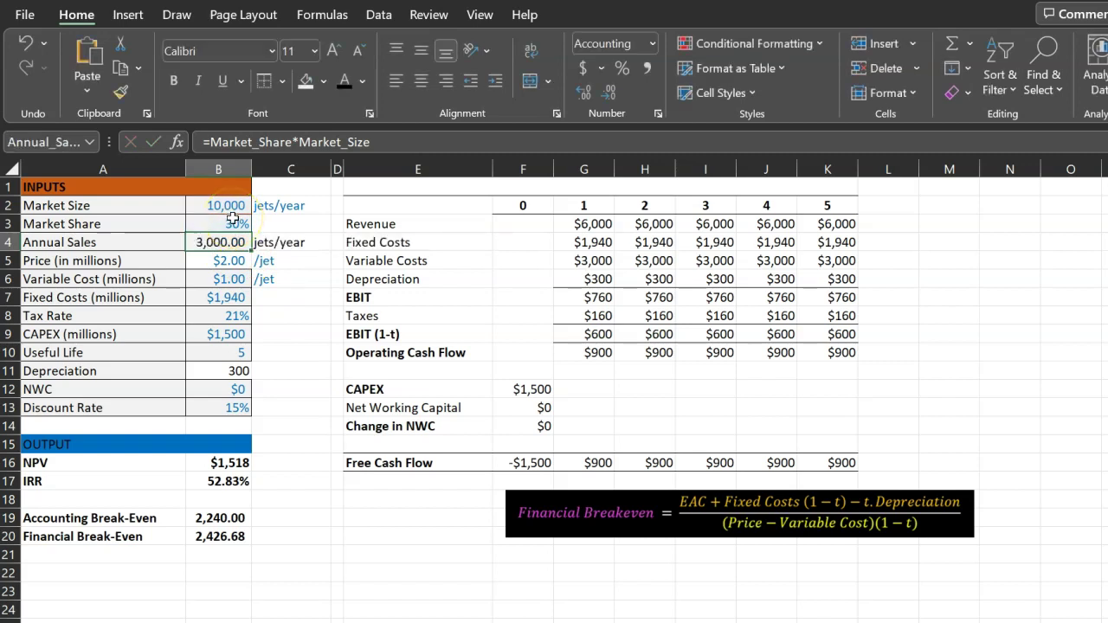
left_click(234, 261)
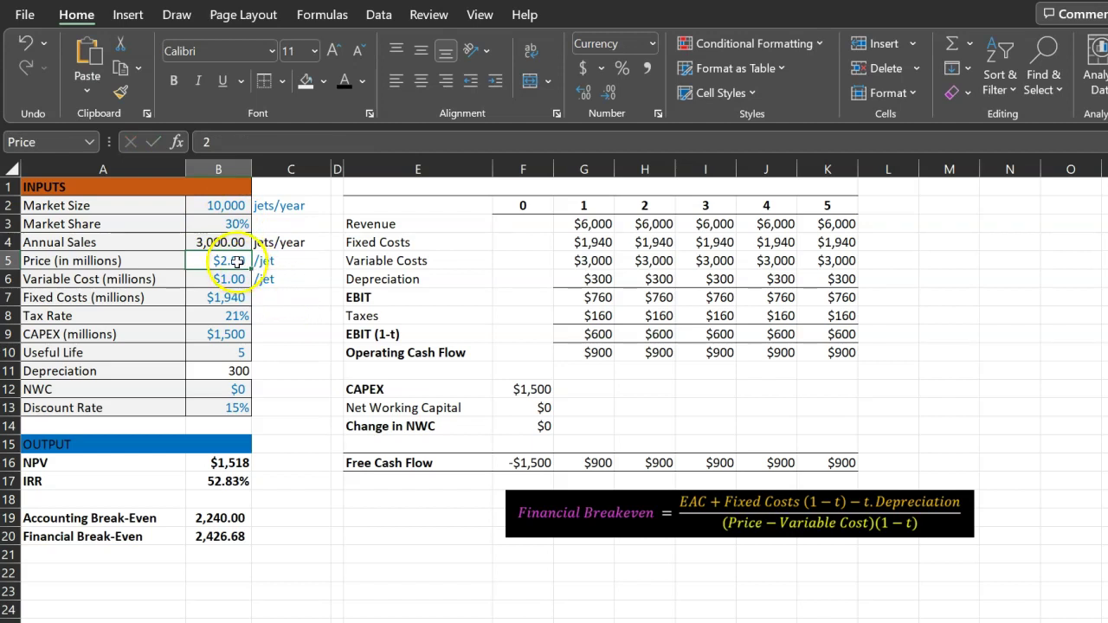
left_click(230, 281)
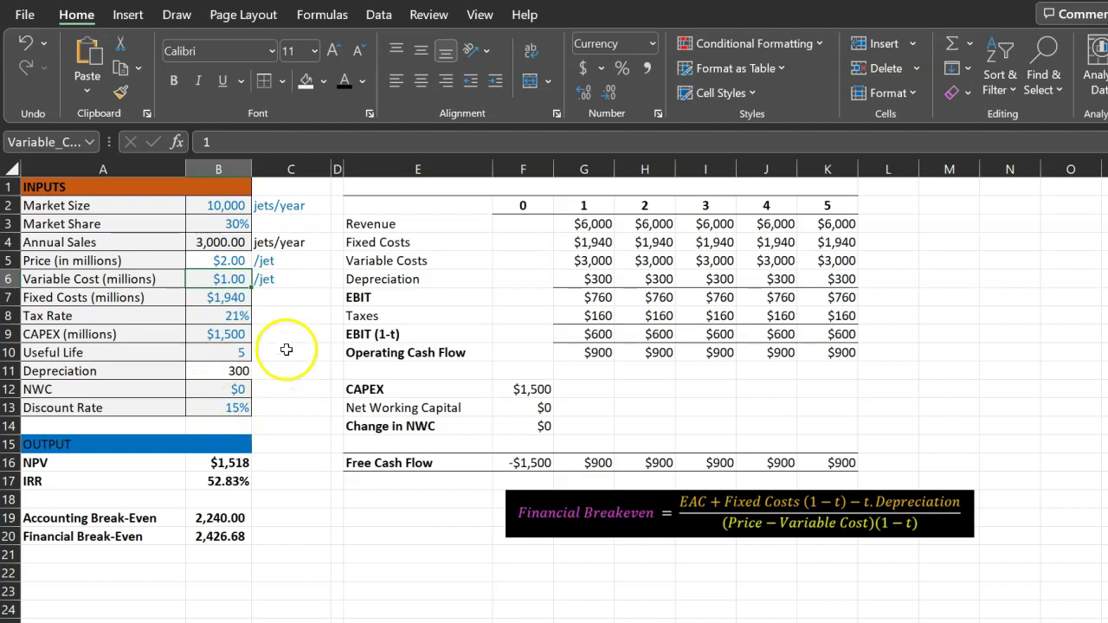
left_click_drag(92, 206, 236, 409)
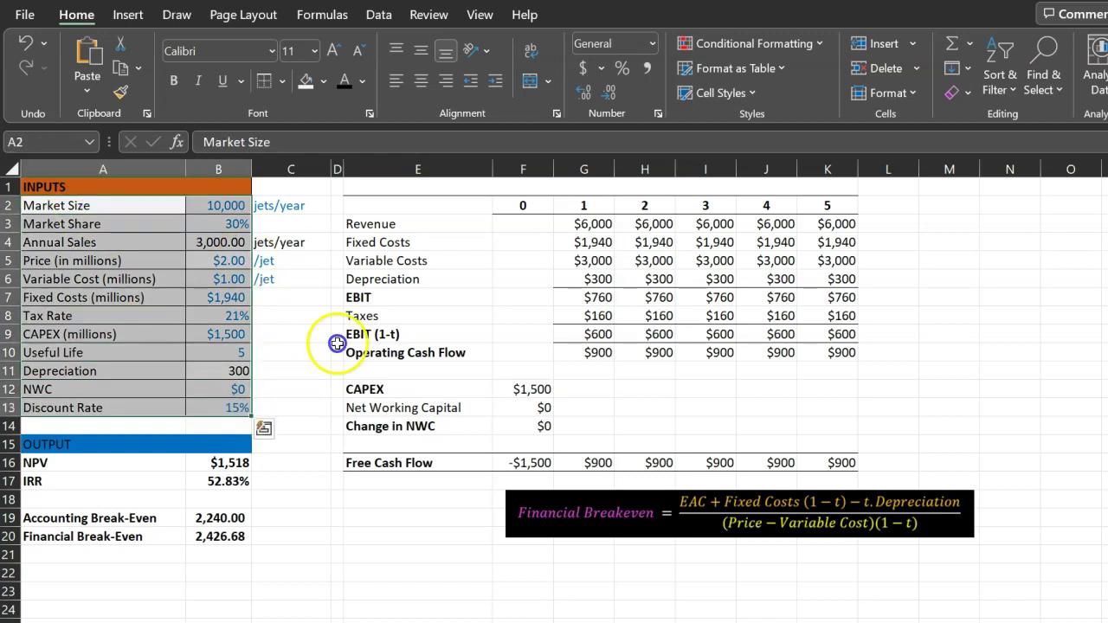
left_click(593, 224)
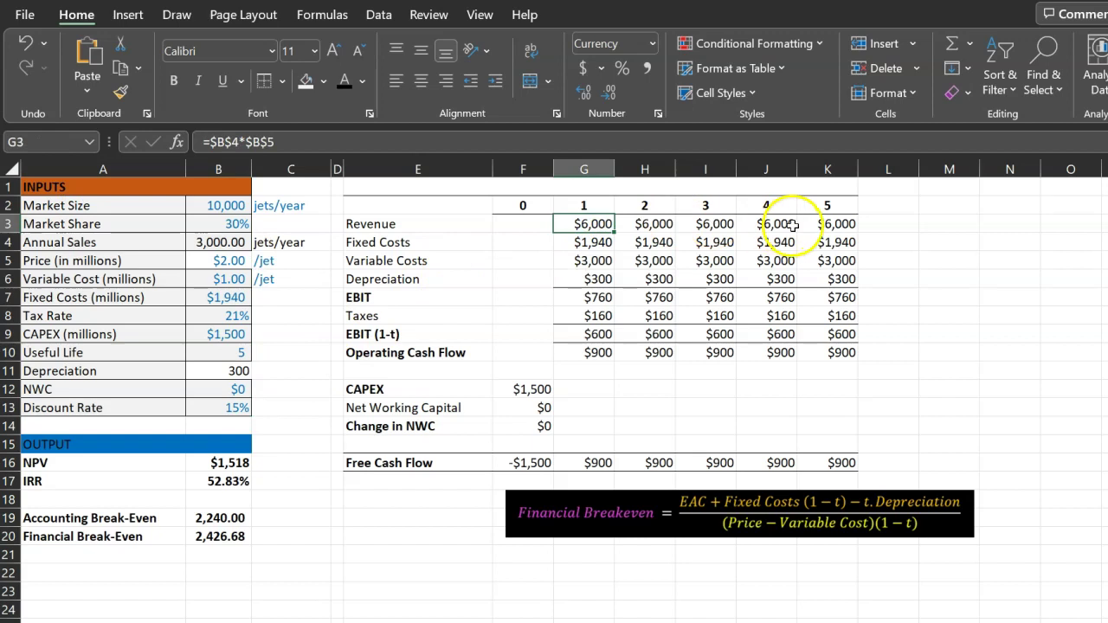
double_click(593, 224)
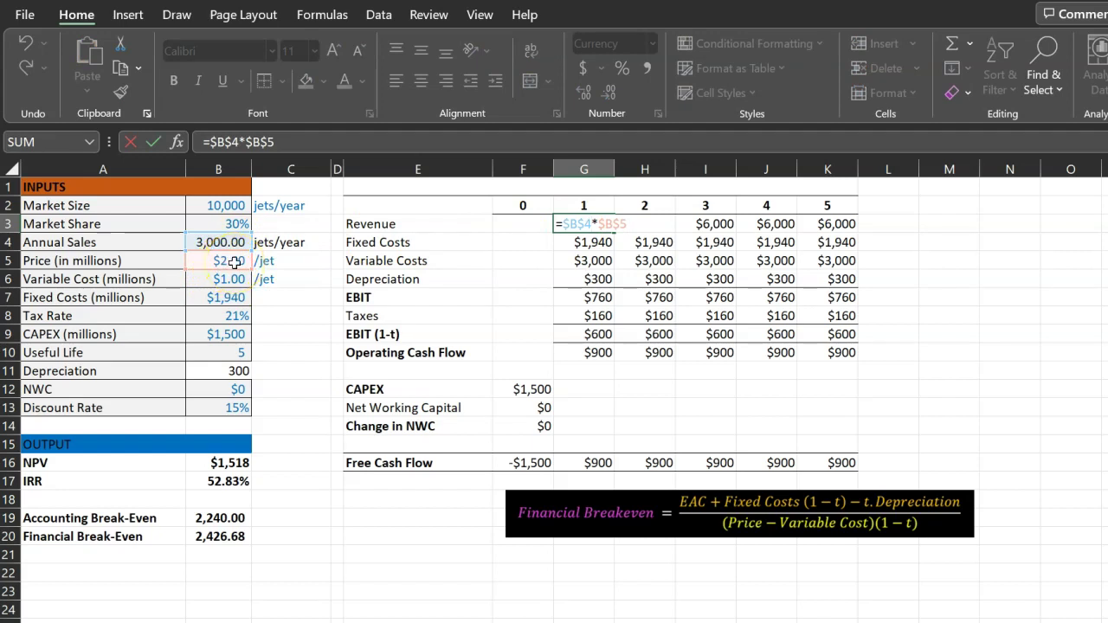
key("Escape")
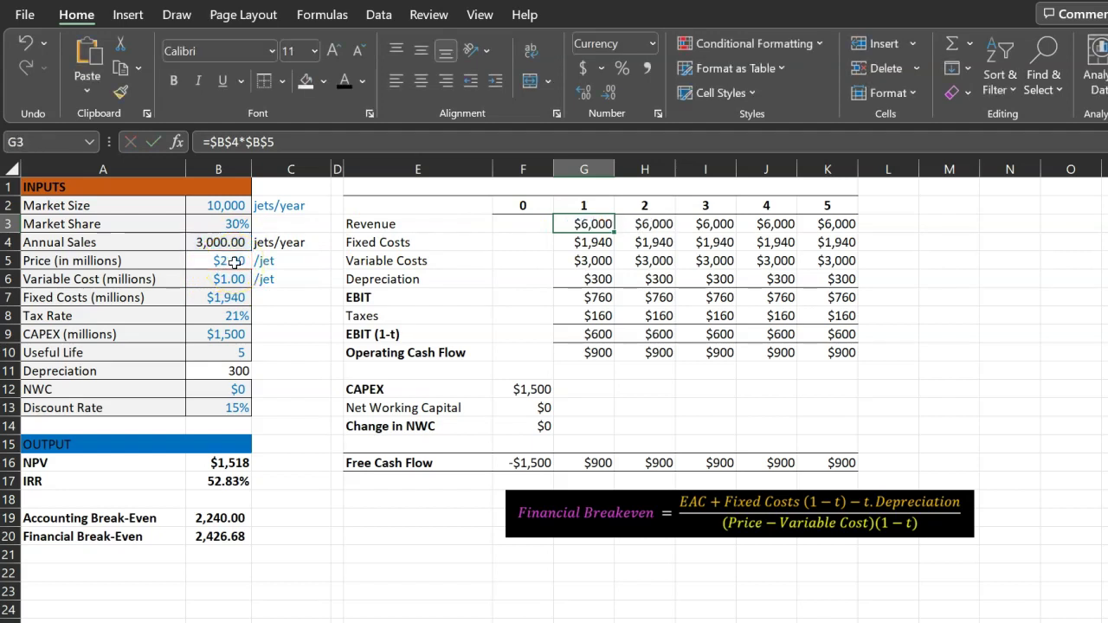
left_click(586, 245)
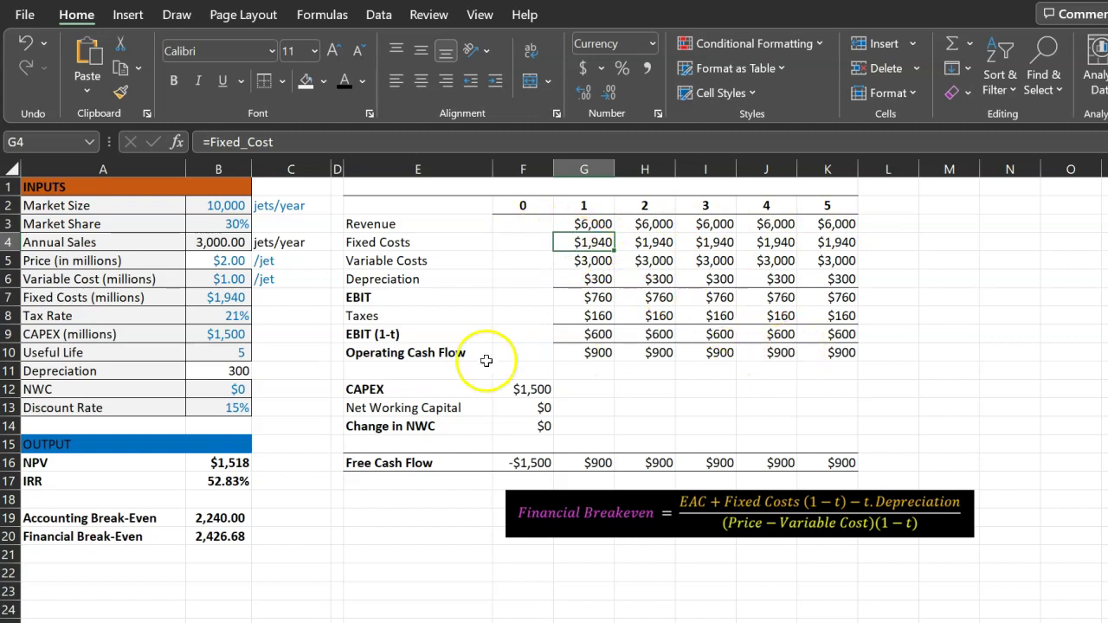
left_click_drag(438, 353, 848, 352)
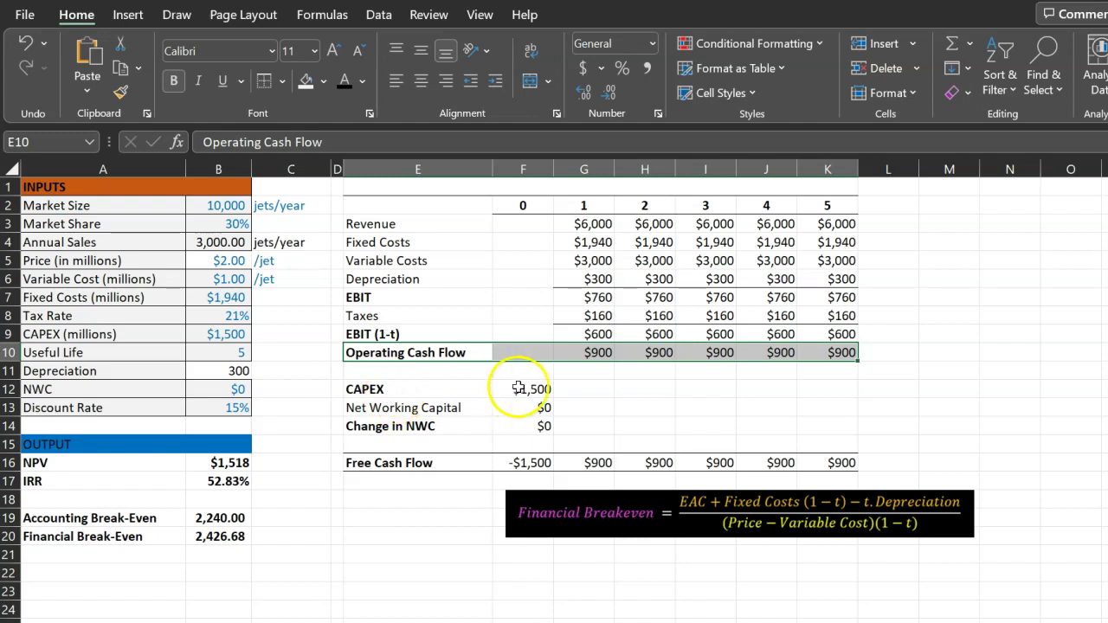
left_click(521, 388)
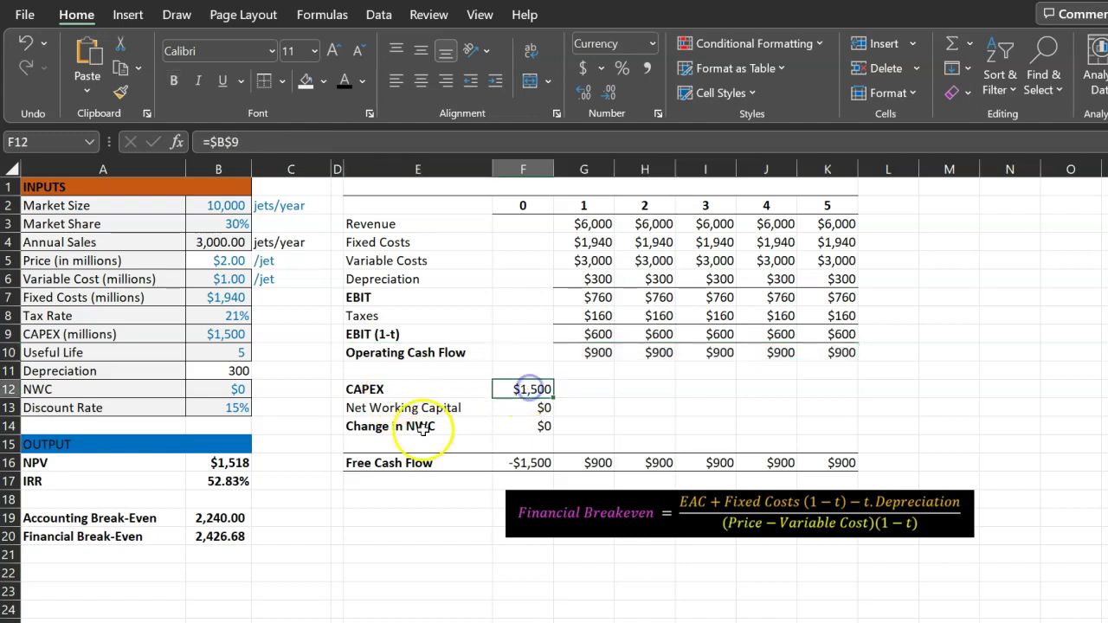
left_click(544, 426)
left_click(398, 465)
left_click_drag(397, 464, 833, 459)
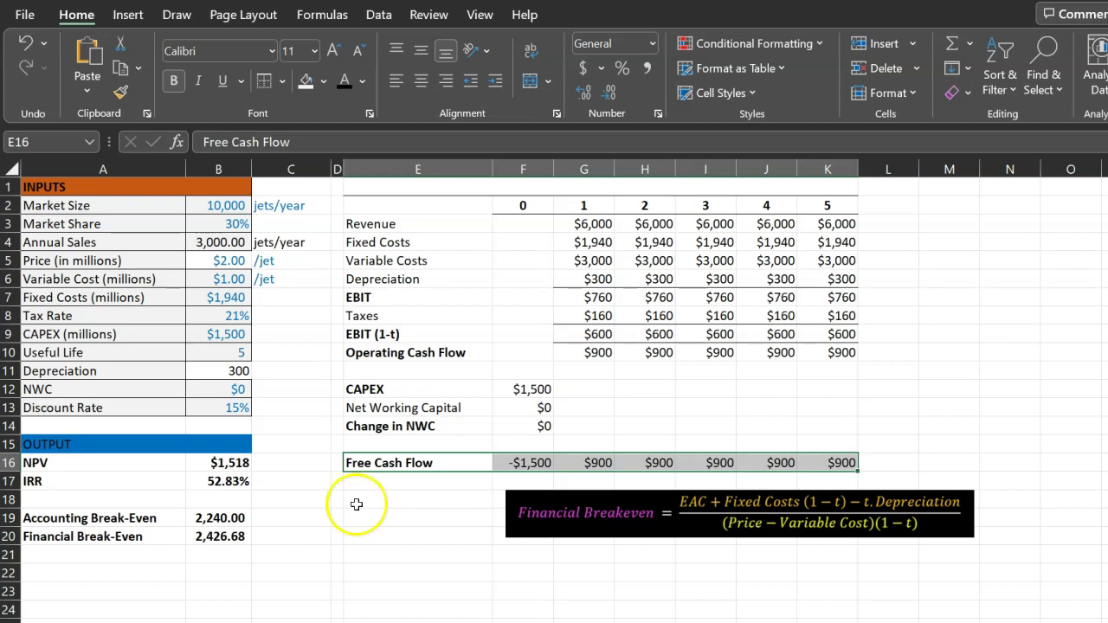
left_click(229, 465)
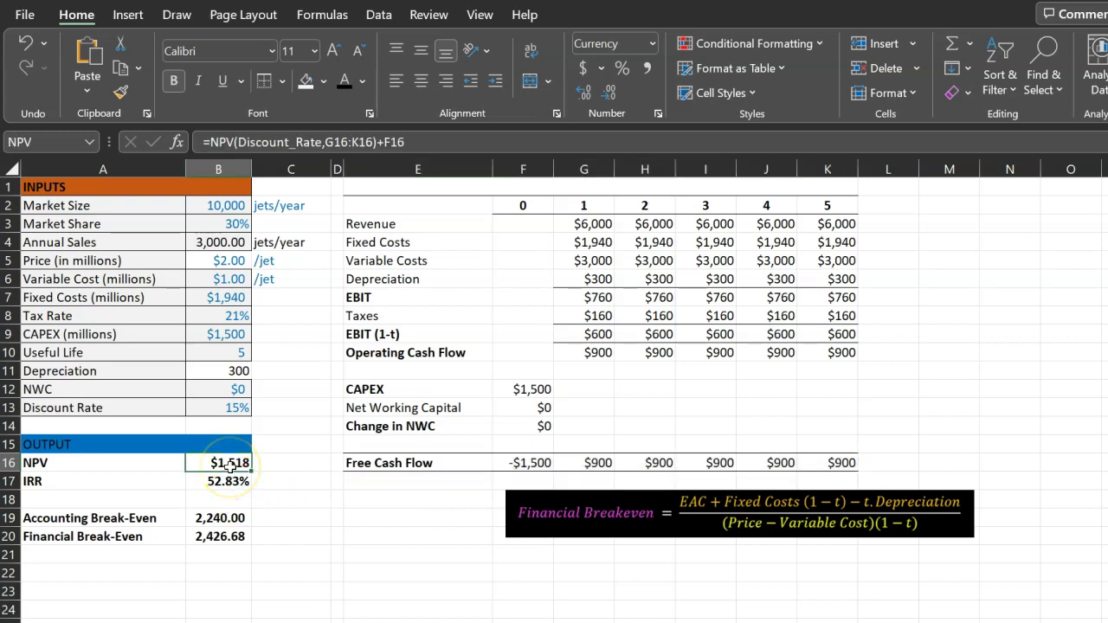
double_click(230, 465)
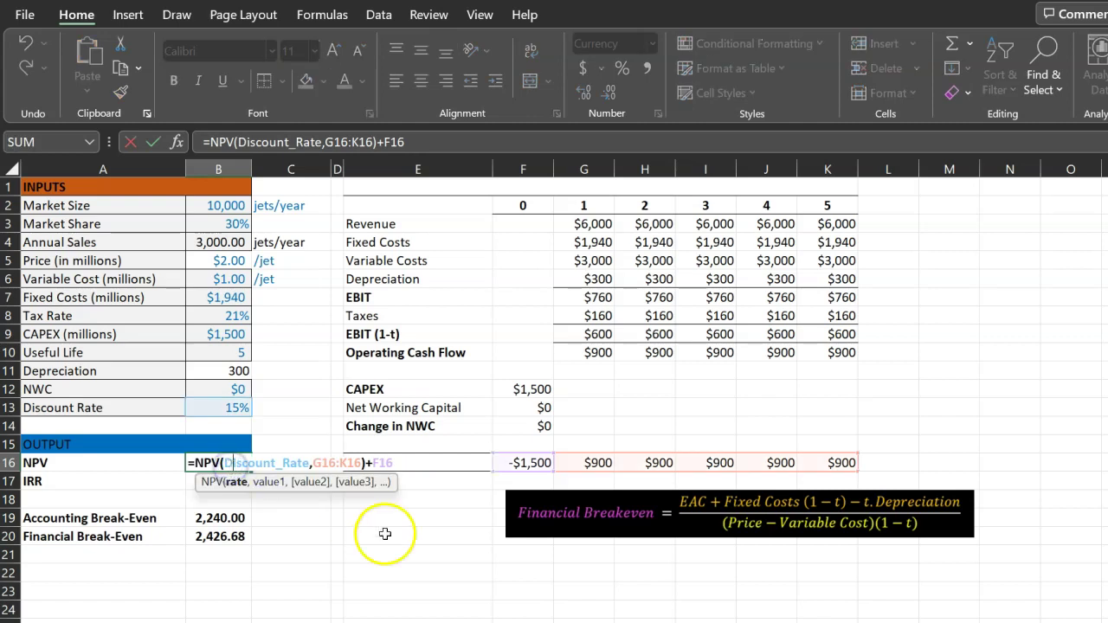
key("Escape")
left_click(232, 483)
double_click(232, 483)
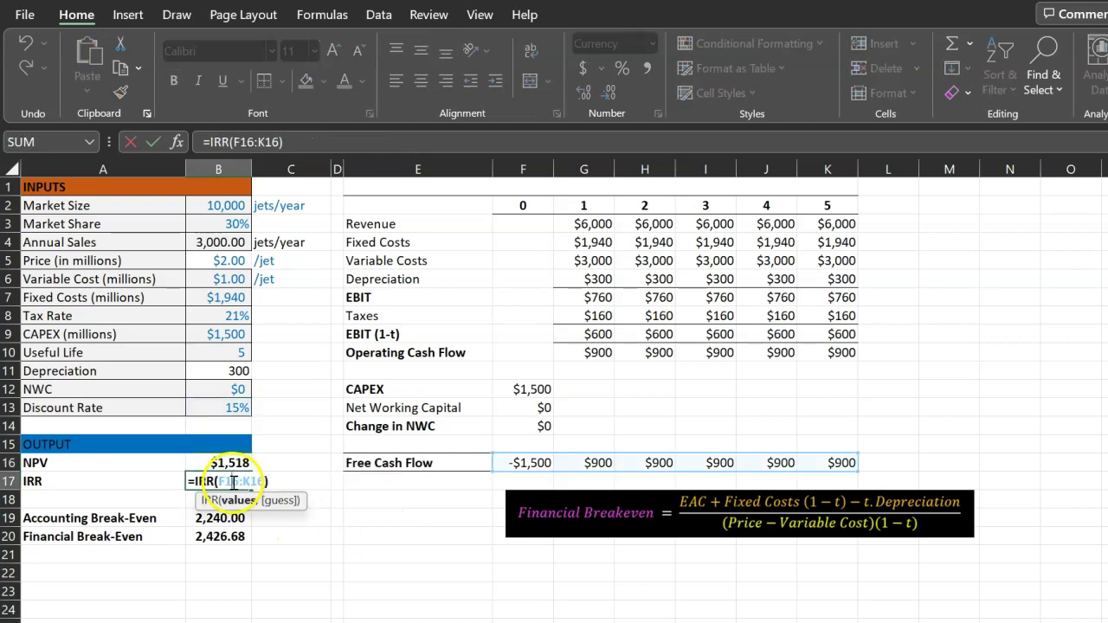
key("Escape")
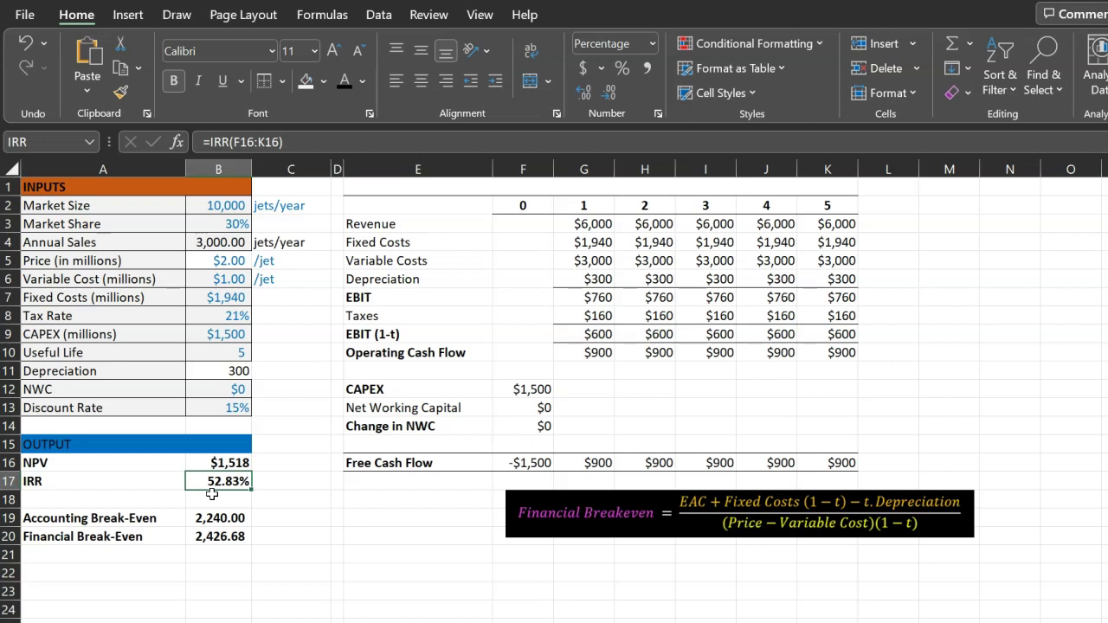
left_click(242, 241)
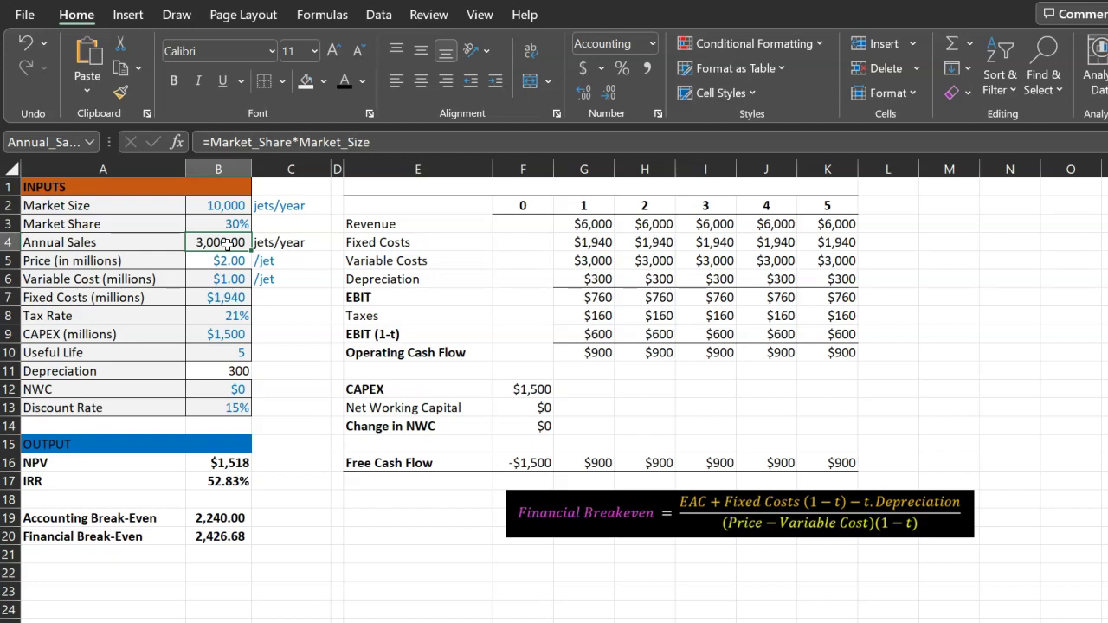
Step: Inspect the Accounting Break-Even formula in B19, which returns 2,240.00
double_click(220, 517)
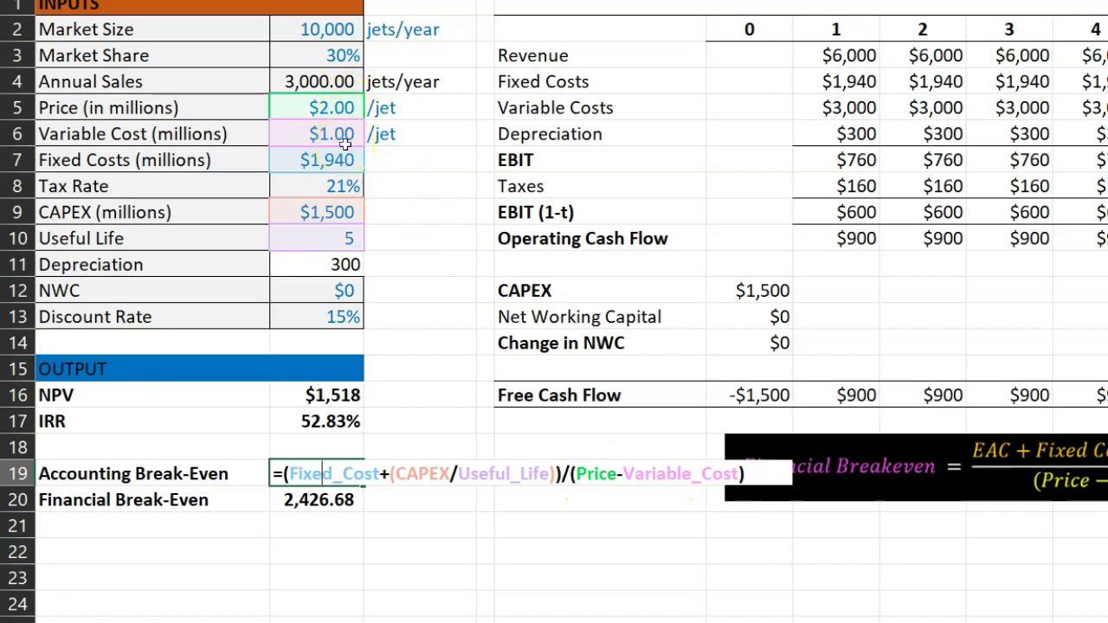
key("ctrl+Return")
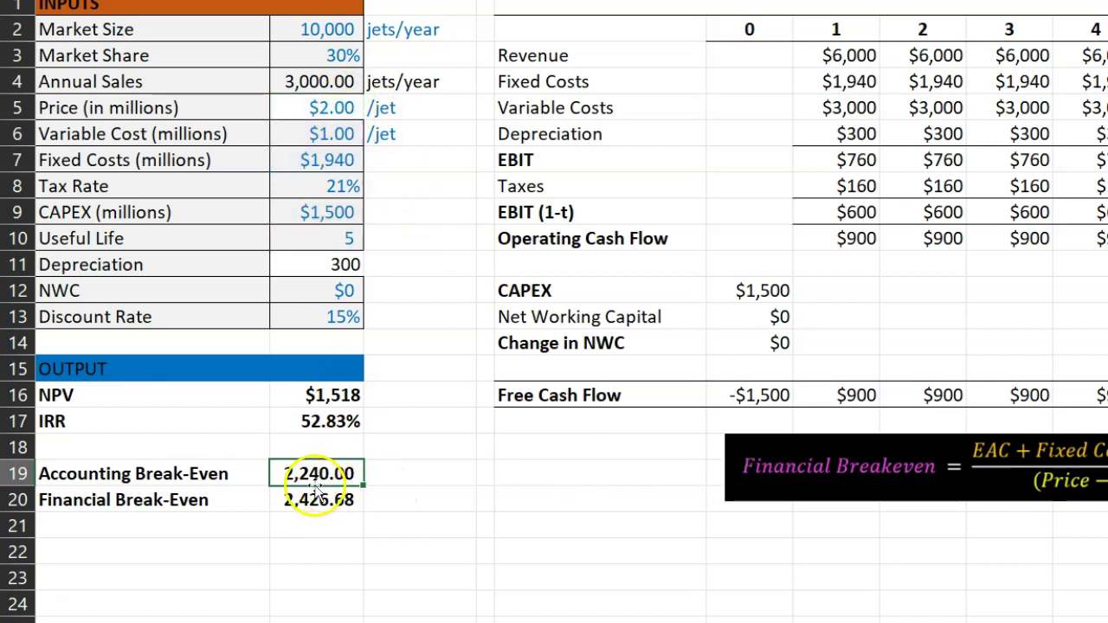
left_click(331, 85)
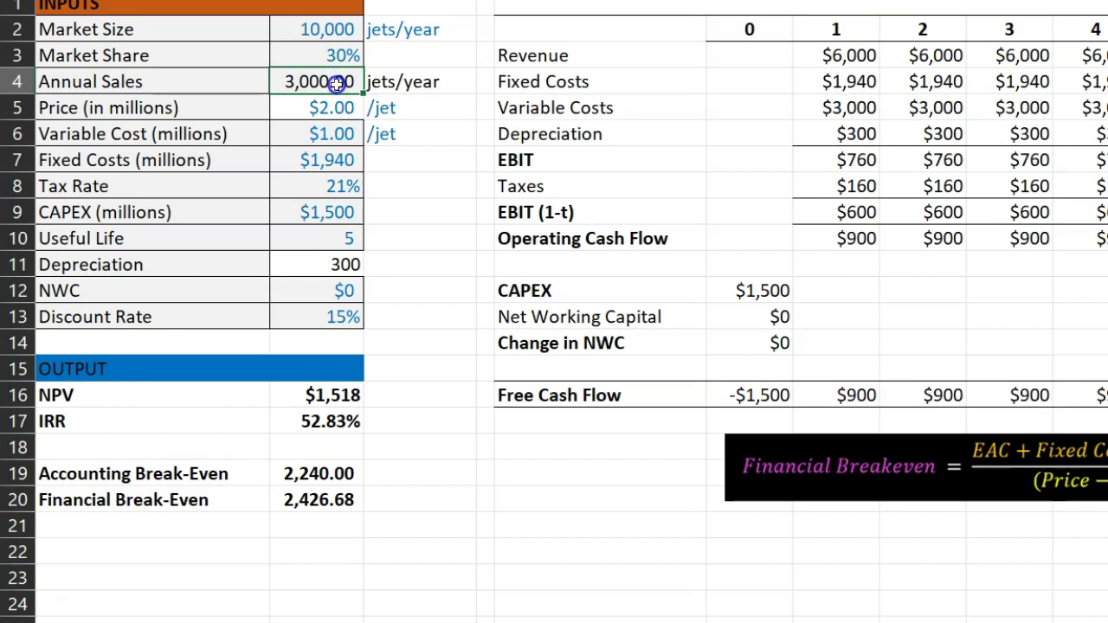
Step: Review EBIT across the project years, then begin entering 2240 as Annual Sales in B4
left_click(866, 164)
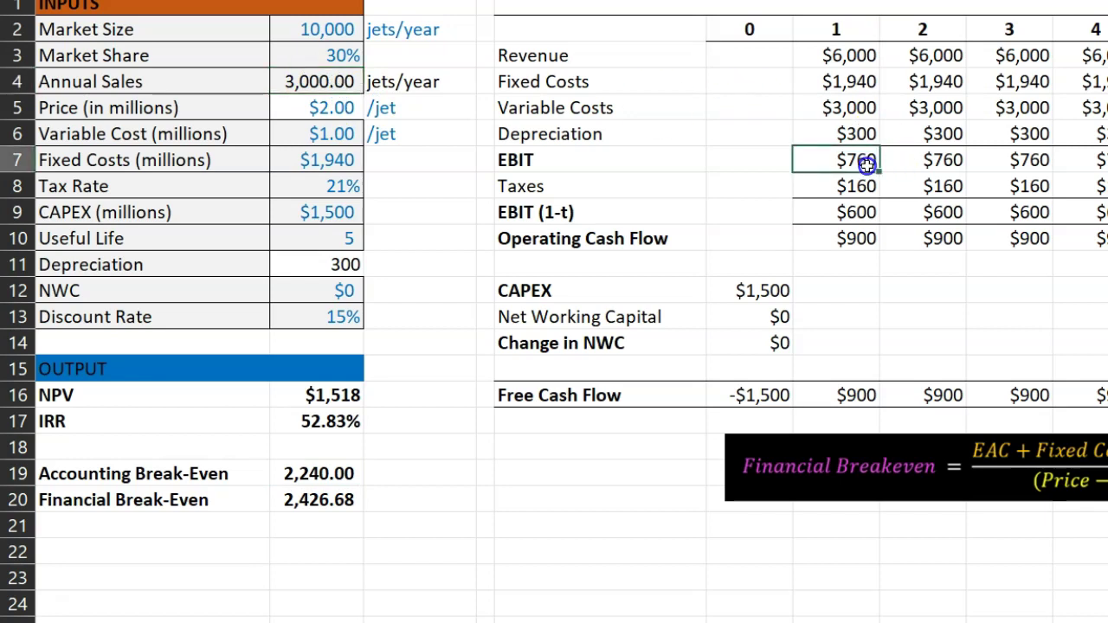
left_click_drag(866, 165, 1099, 161)
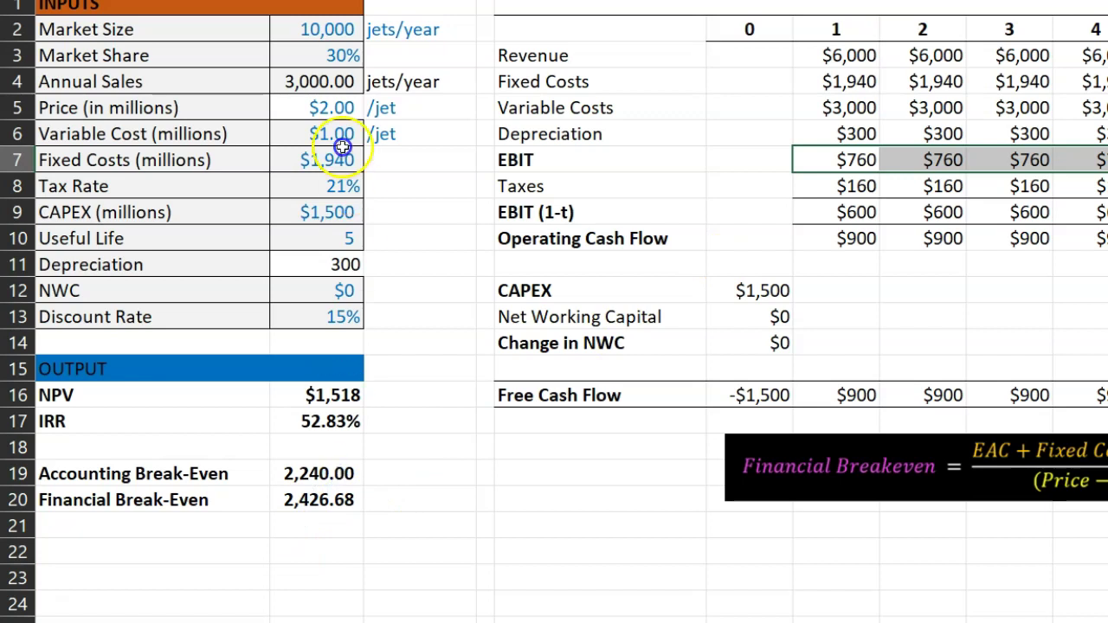
left_click(330, 82)
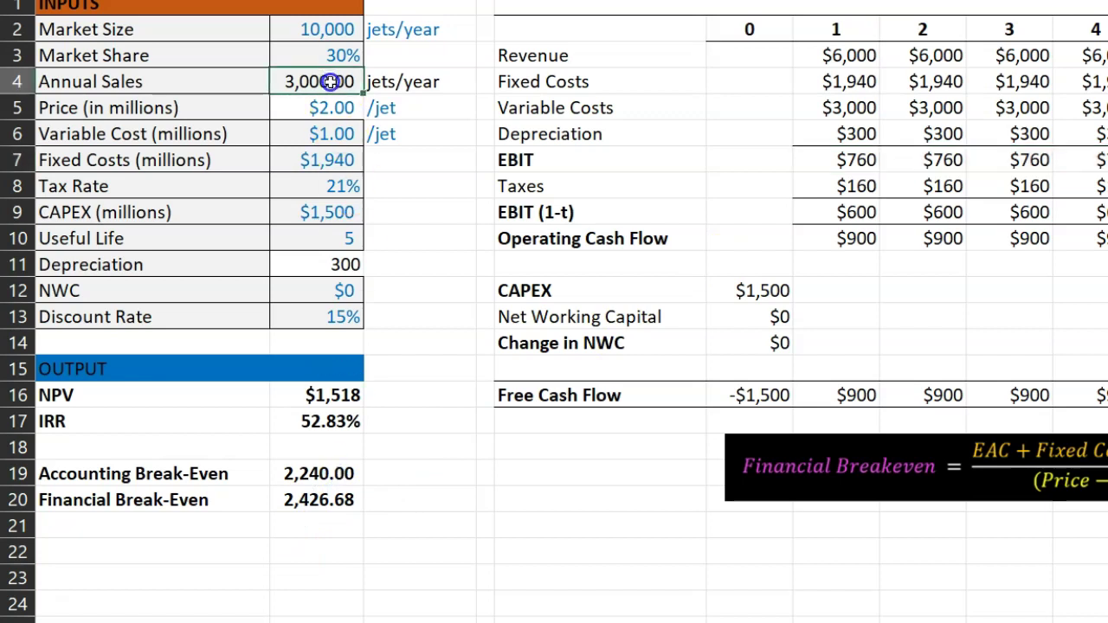
type("2240")
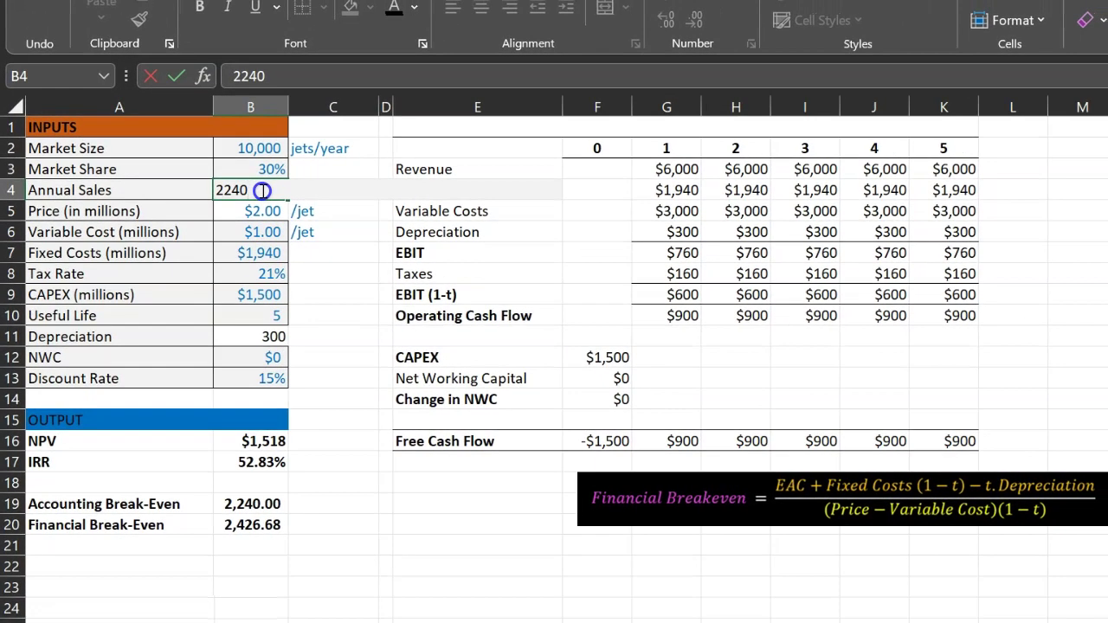
Step: Commit 2,240 as Annual Sales so EBIT drops to $0
key("Return")
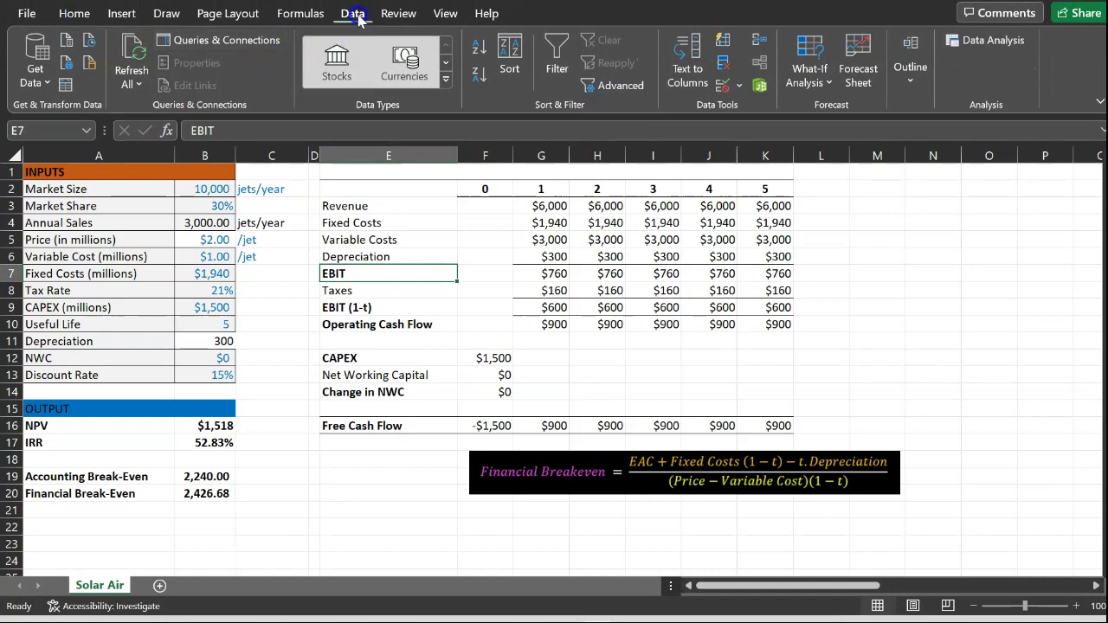
left_click(805, 78)
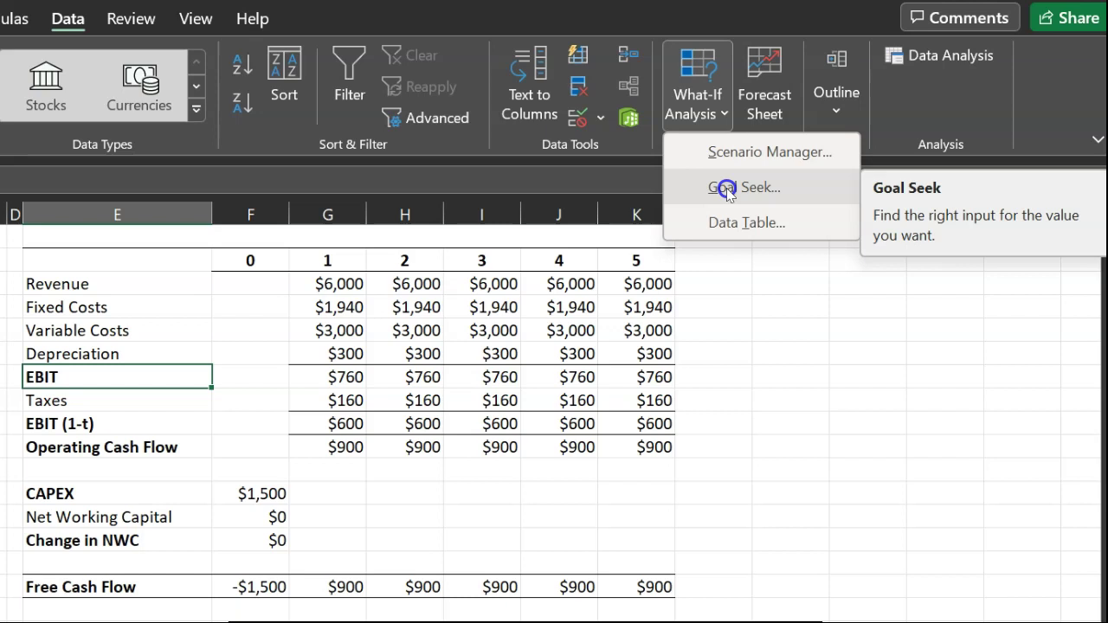
left_click(726, 188)
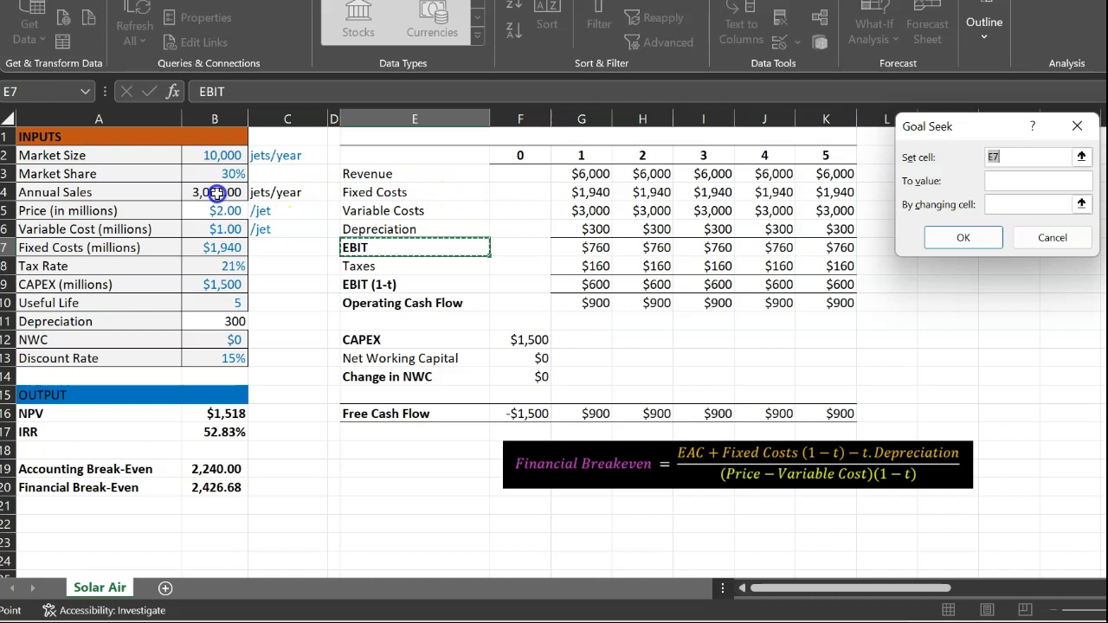
left_click(1023, 156)
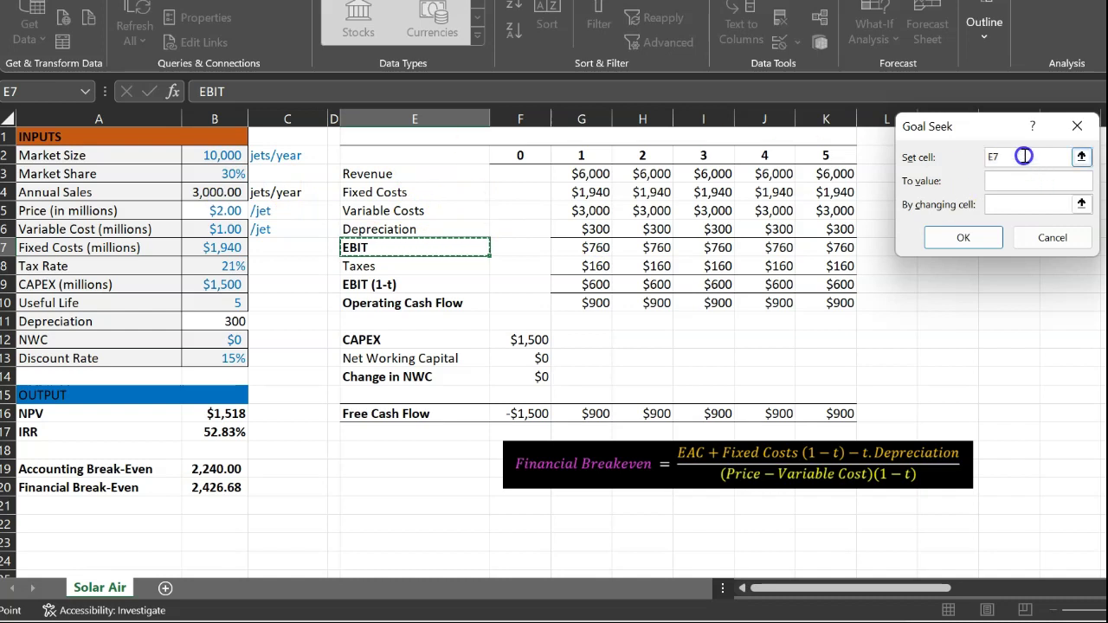
key("BackSpace")
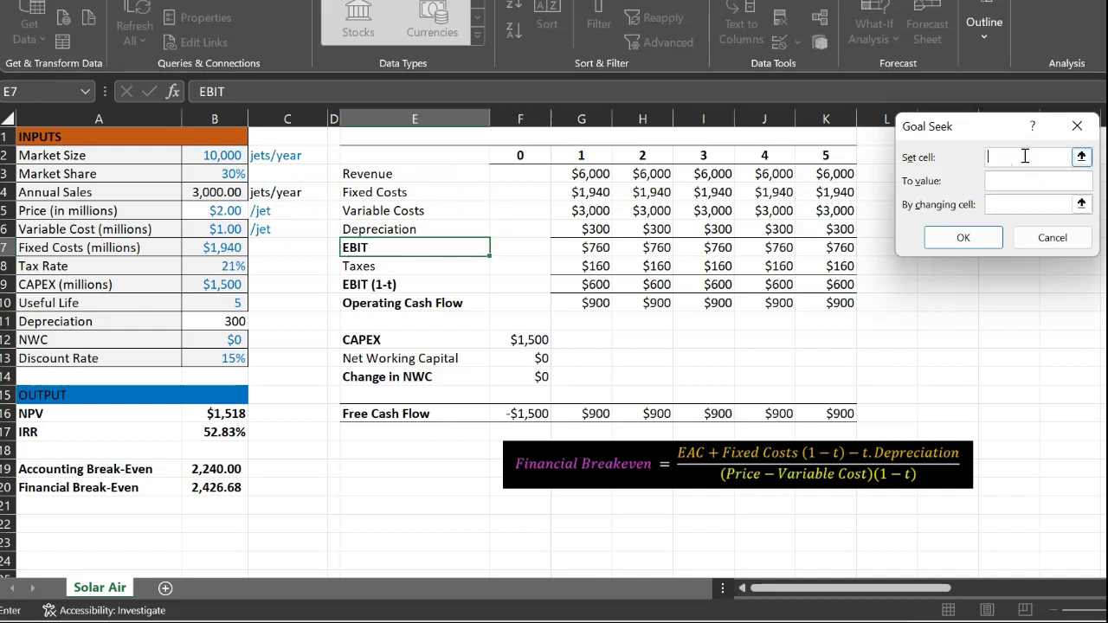
left_click(596, 247)
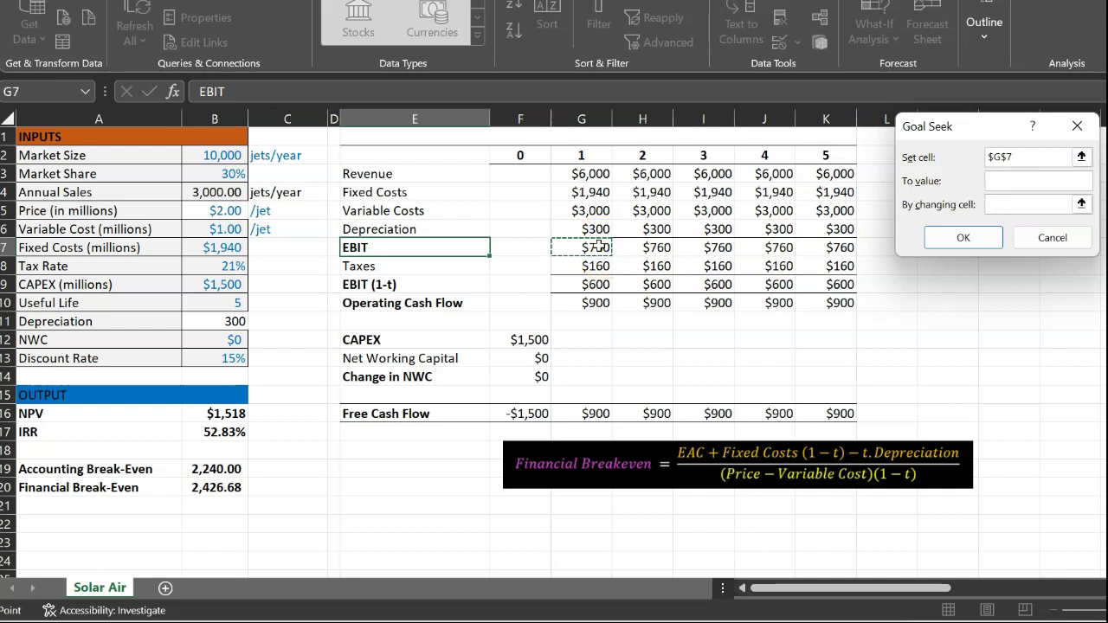
left_click(1047, 184)
type("0")
left_click(998, 208)
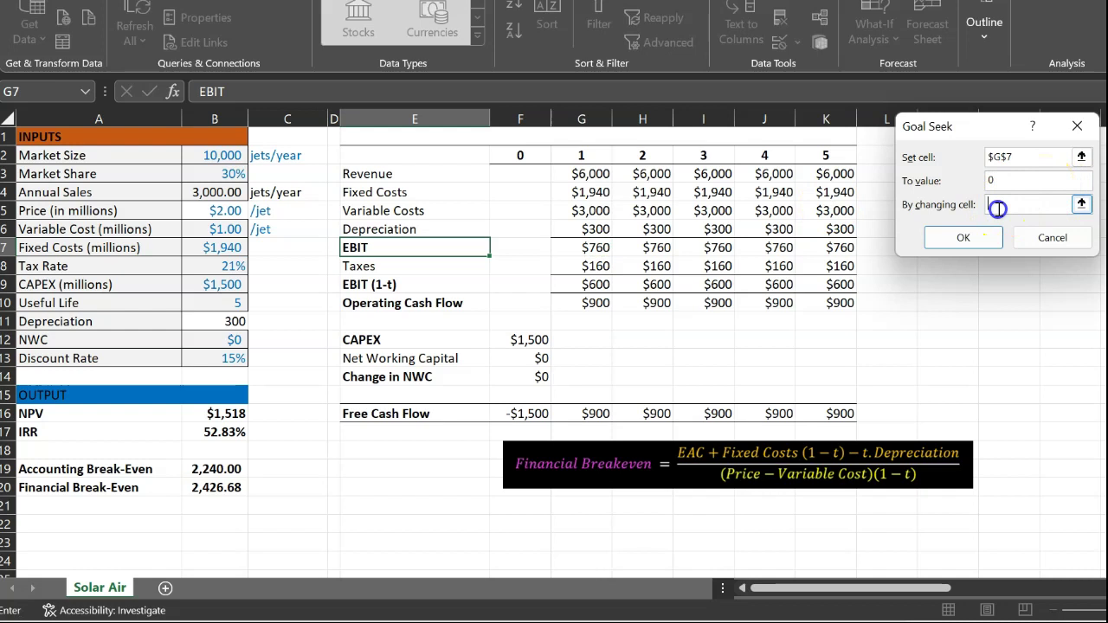
left_click(210, 192)
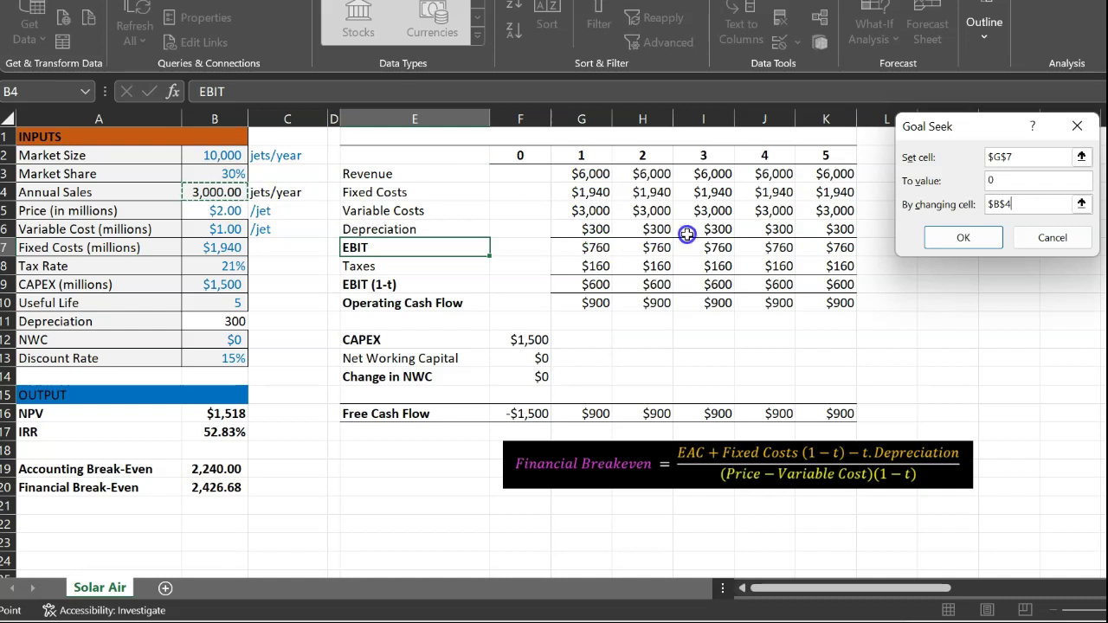
left_click(962, 241)
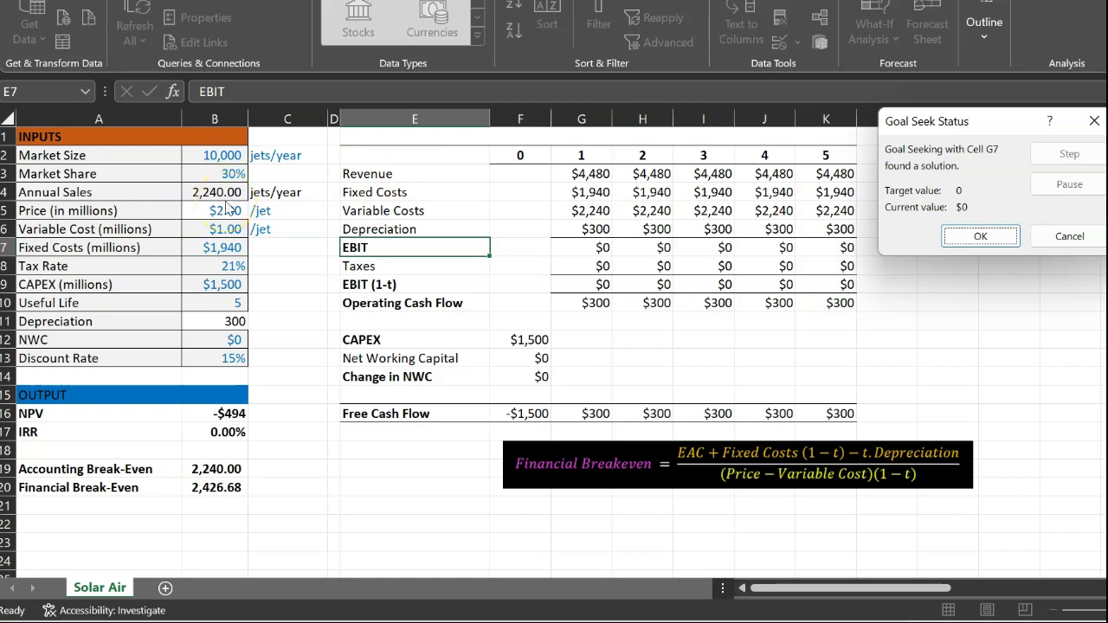
key("Escape")
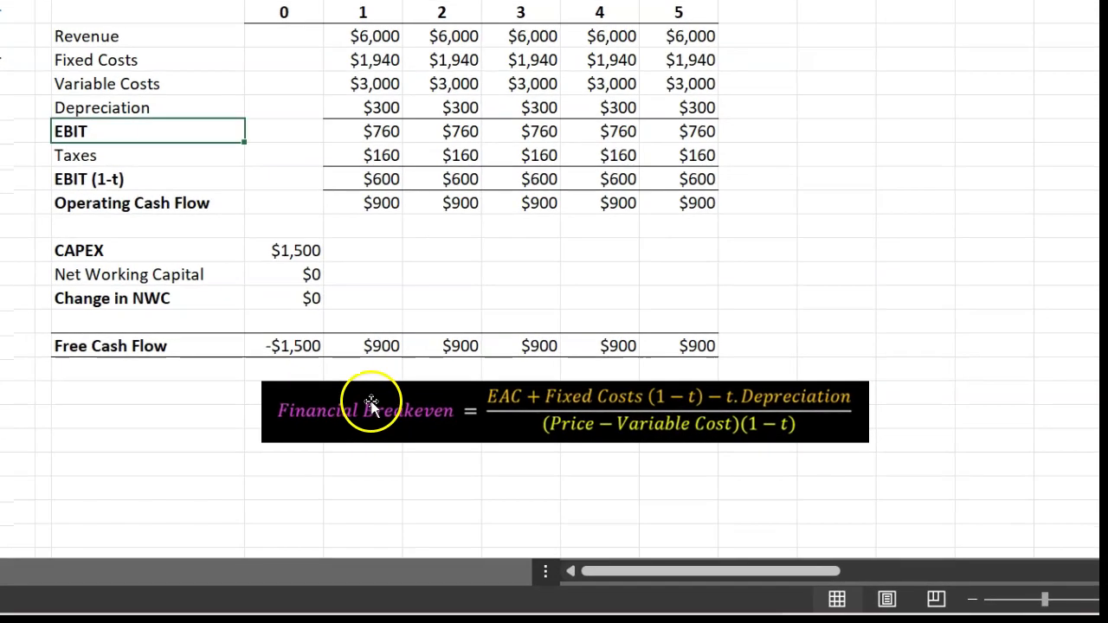
left_click(565, 466)
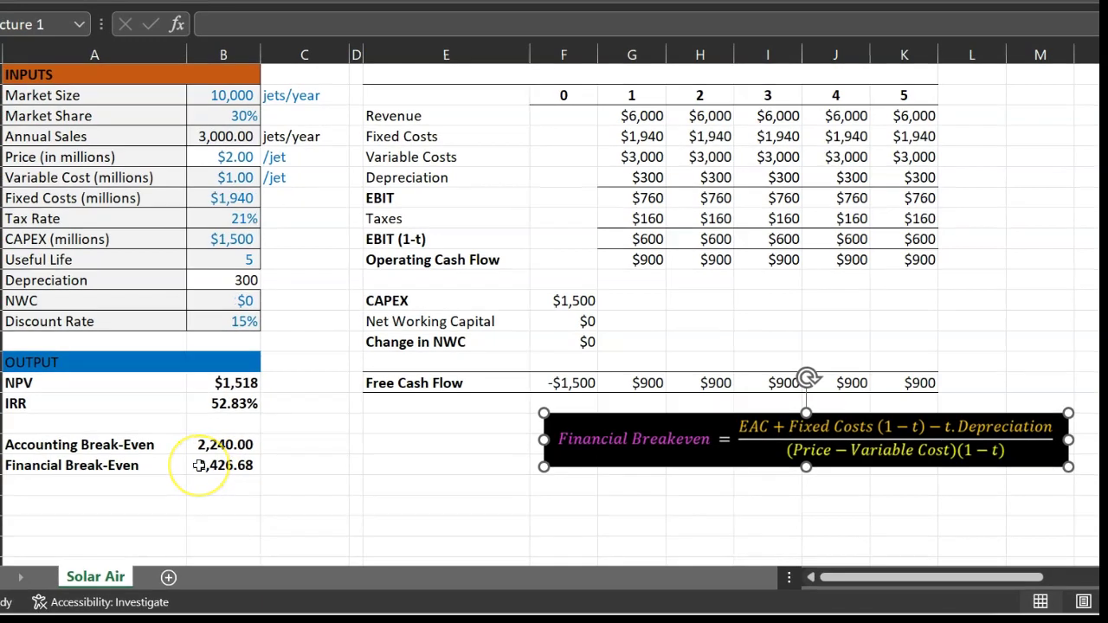
left_click(199, 465)
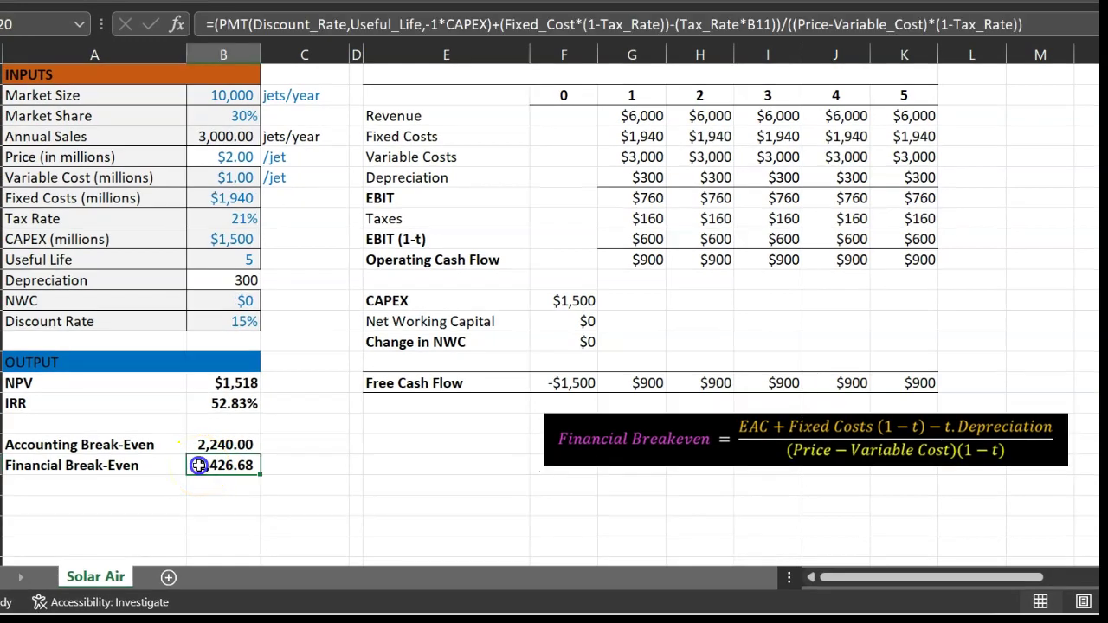
double_click(201, 466)
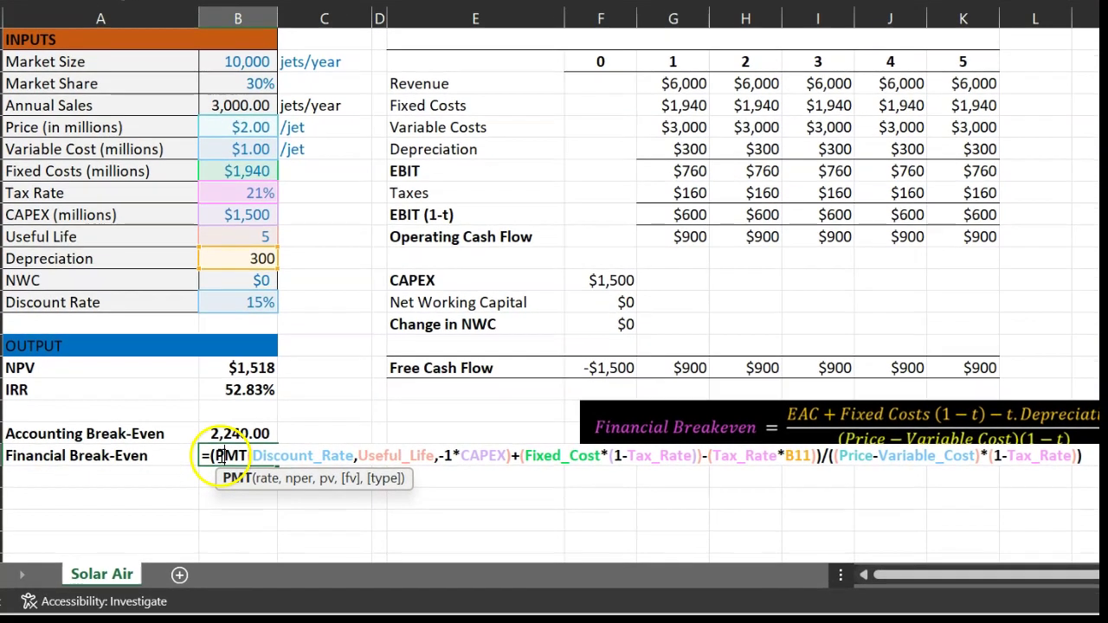
left_click_drag(249, 456, 511, 454)
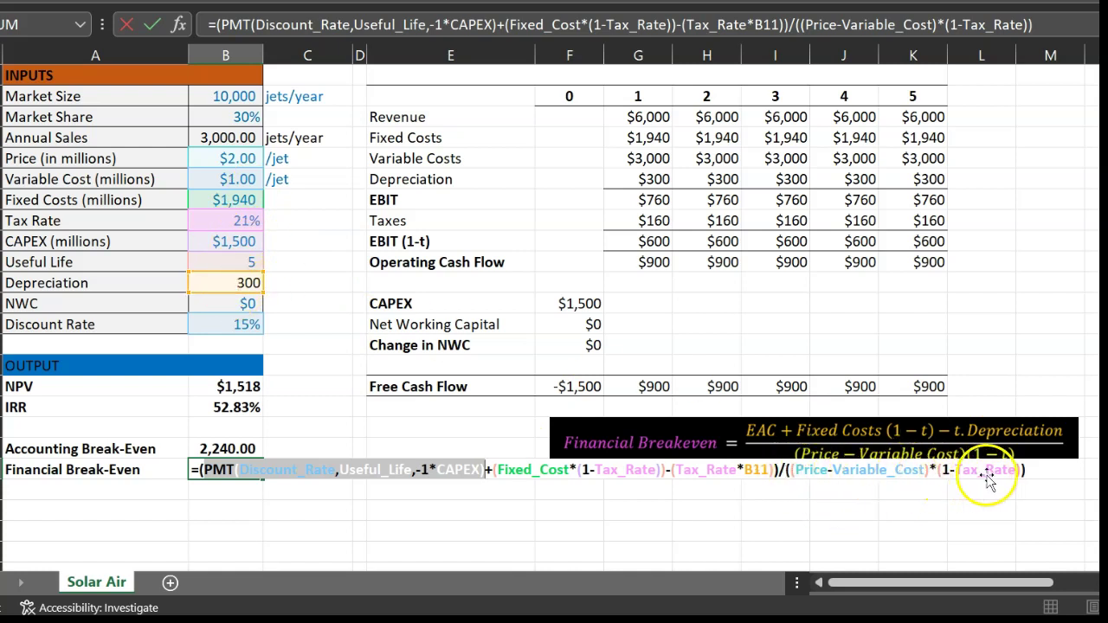
key("ctrl+Return")
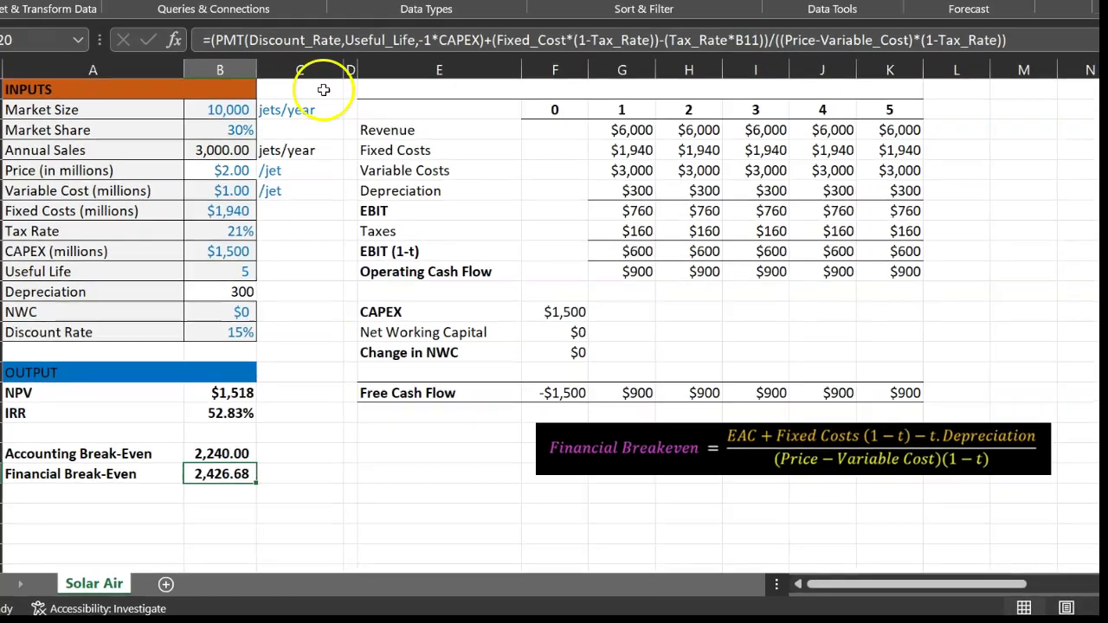
left_click(337, 7)
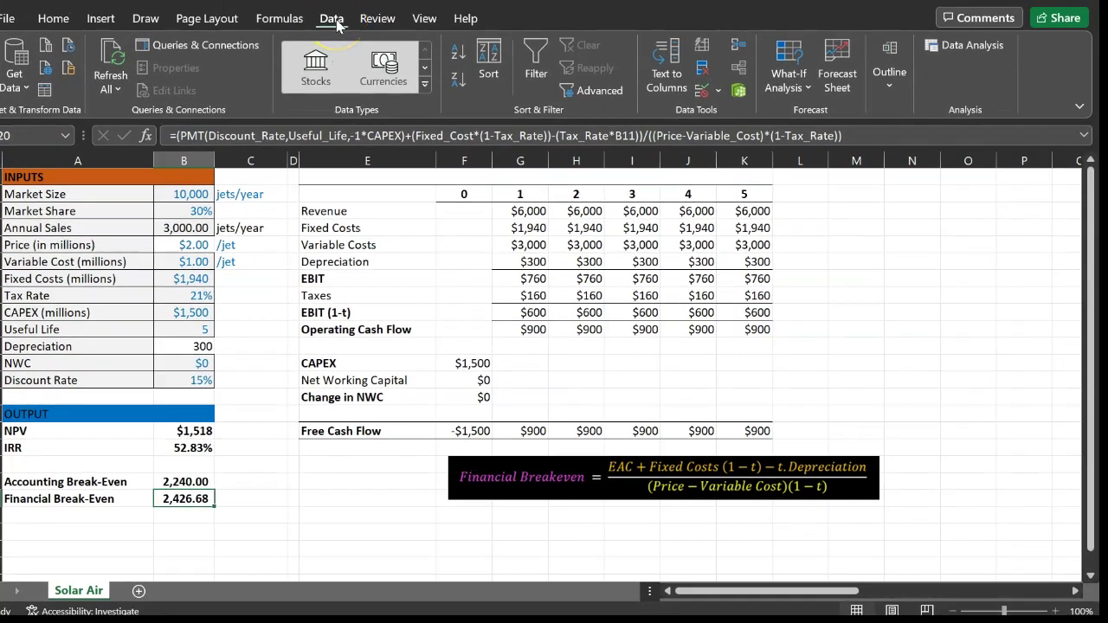
left_click(791, 85)
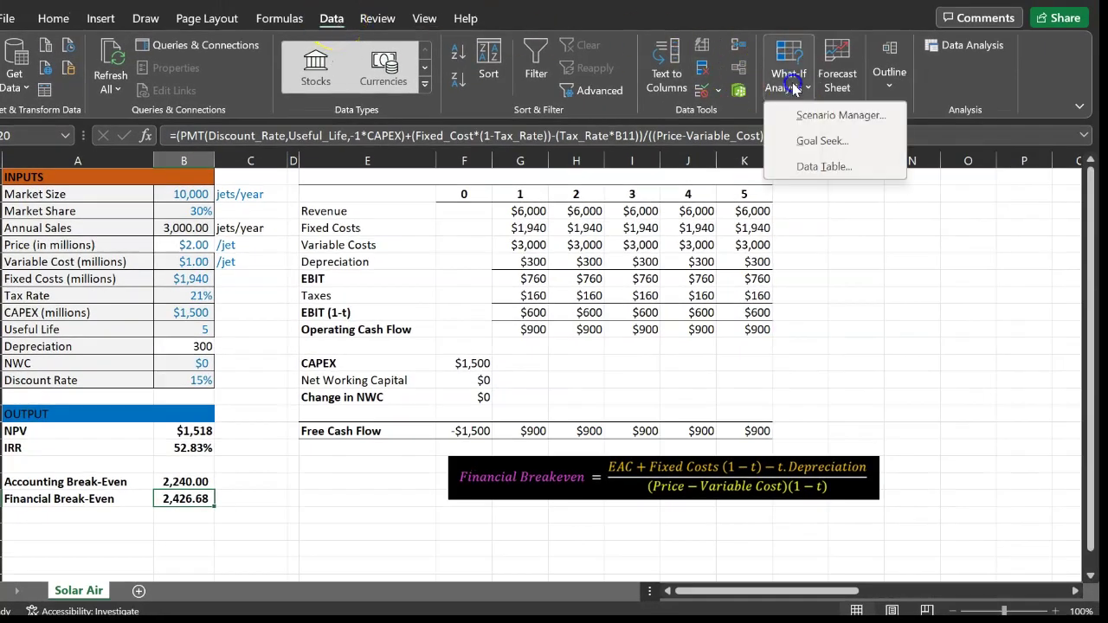
left_click(818, 140)
left_click(904, 191)
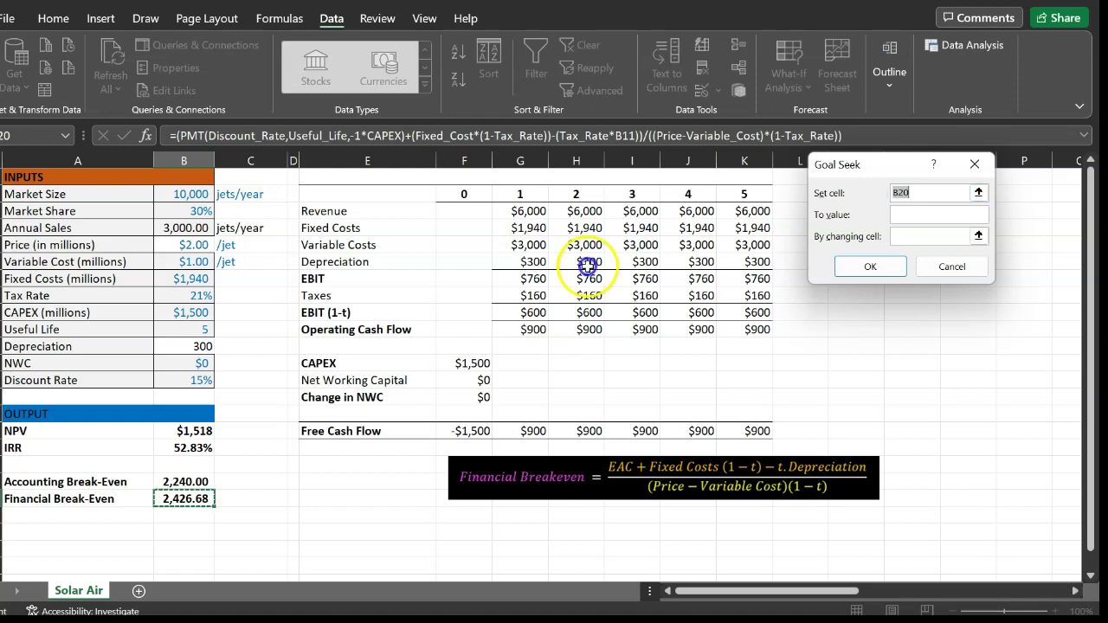
left_click(200, 430)
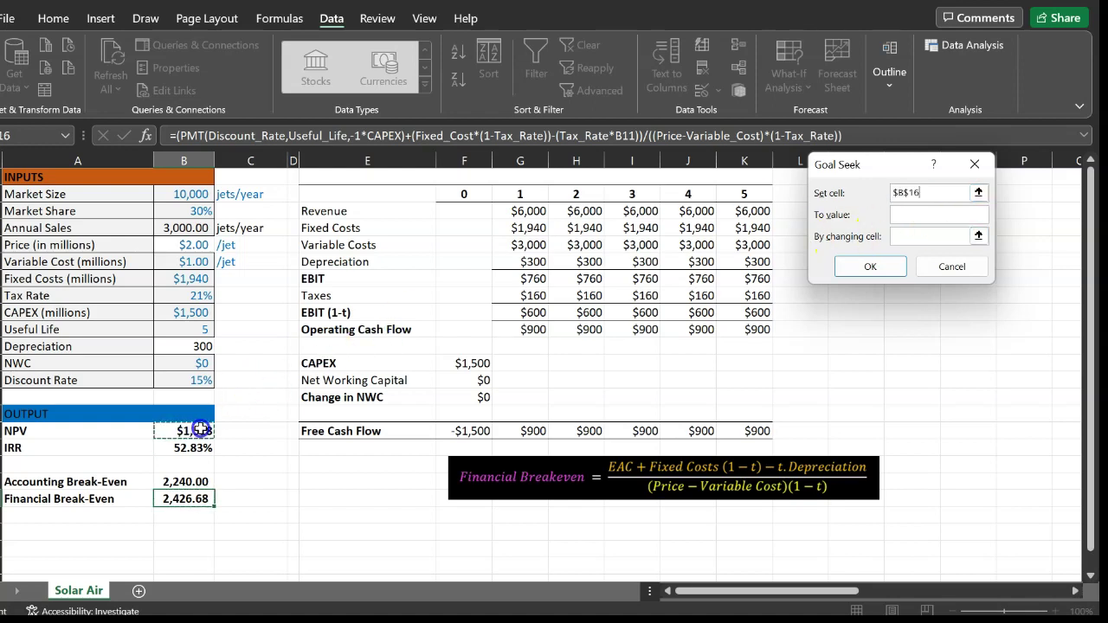
left_click(950, 210)
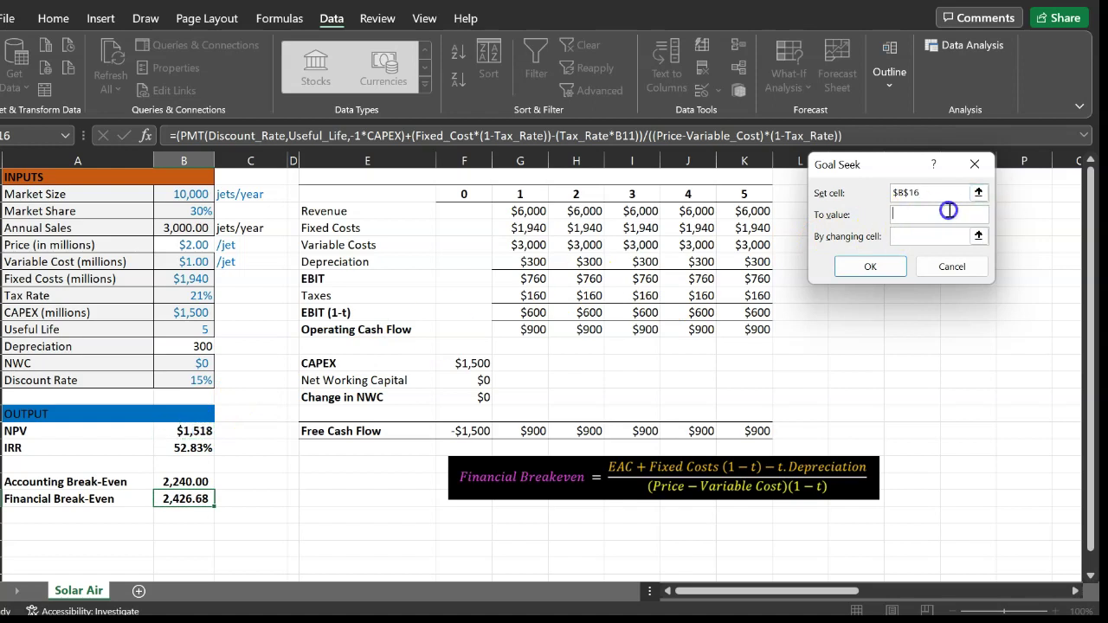
type("0")
left_click(908, 237)
left_click(200, 232)
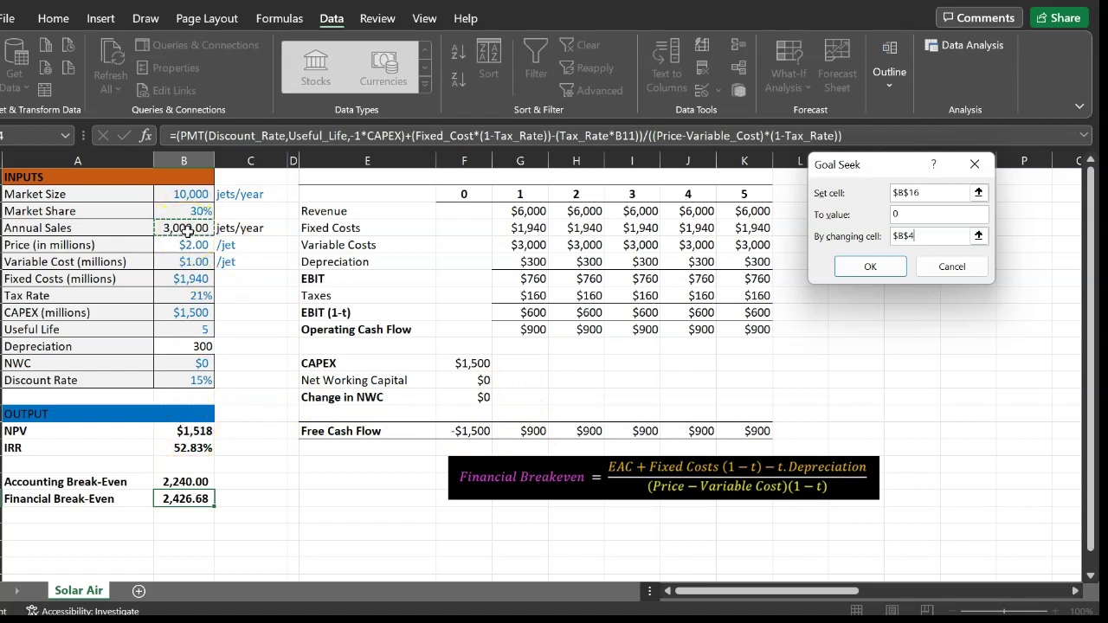
left_click(870, 266)
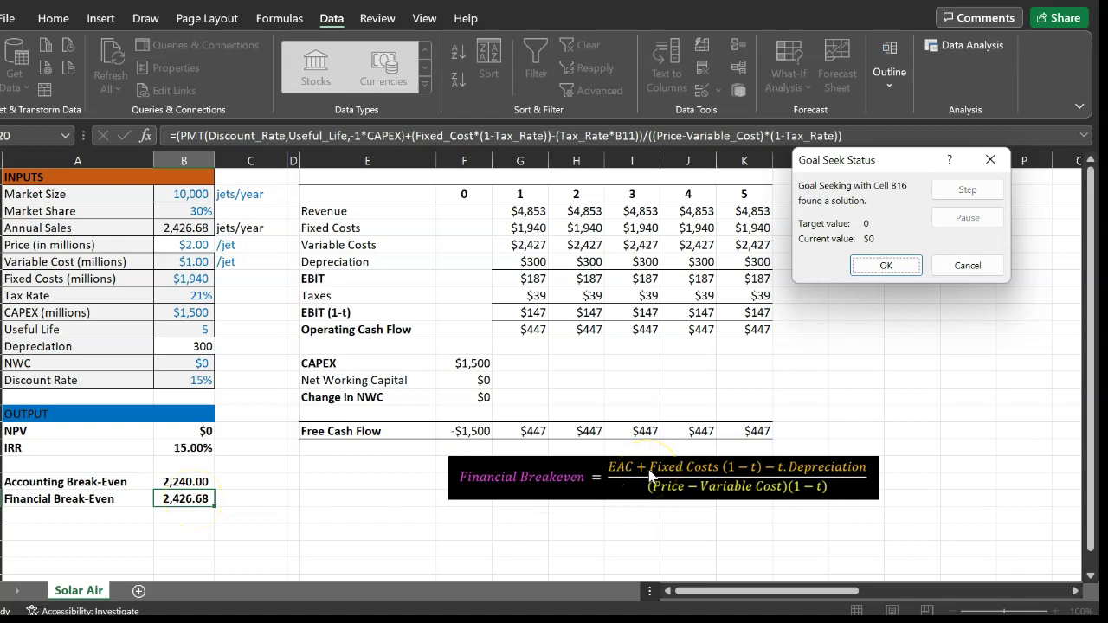
key("Escape")
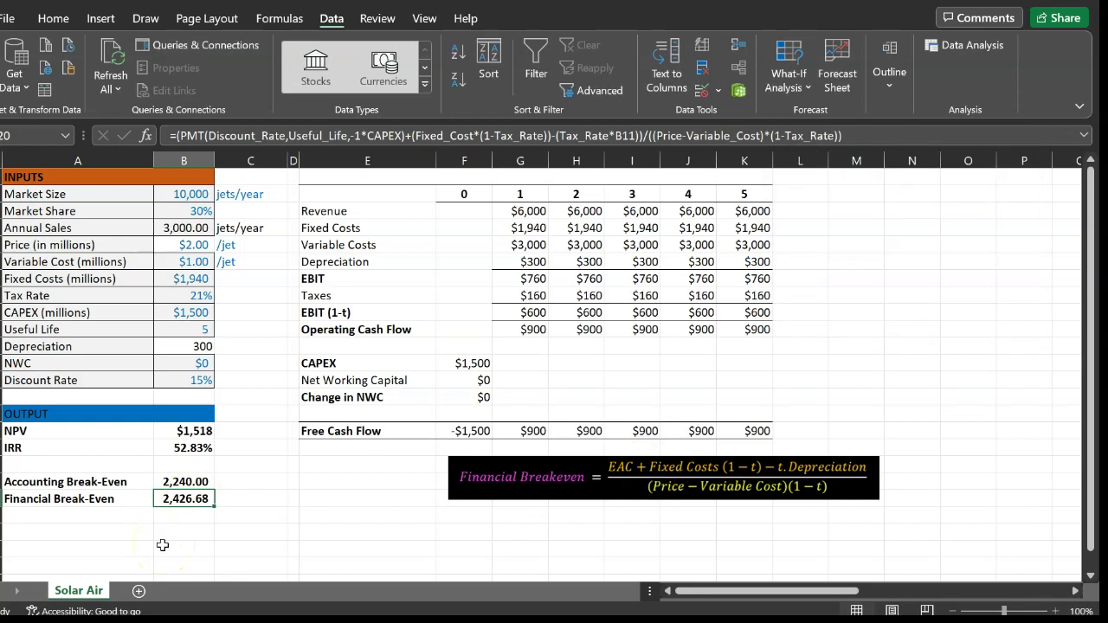
left_click(187, 483)
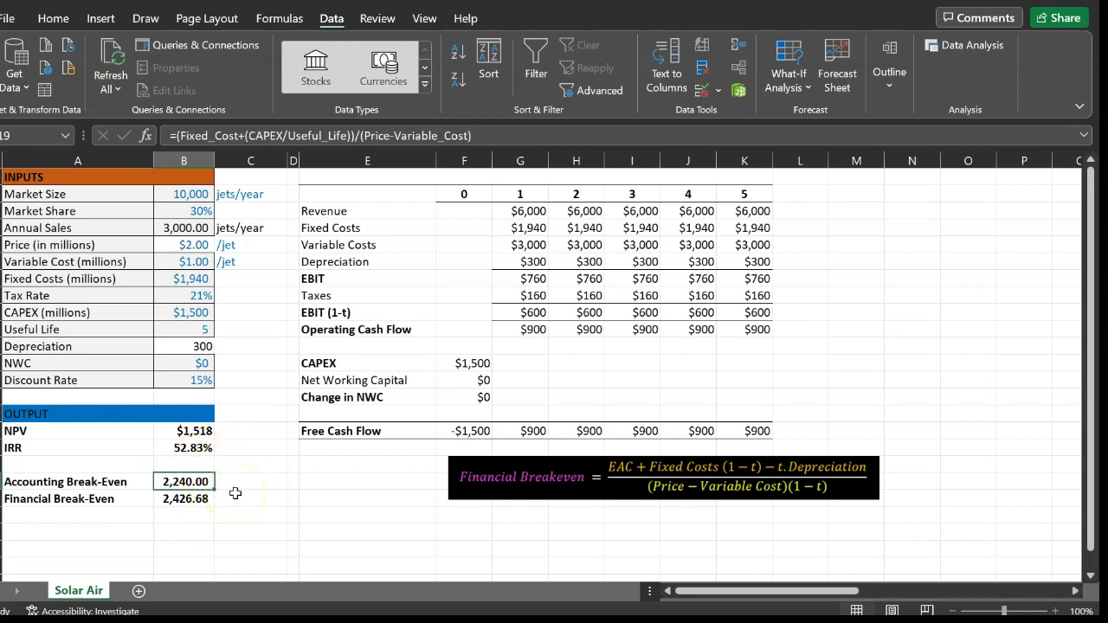
left_click(190, 498)
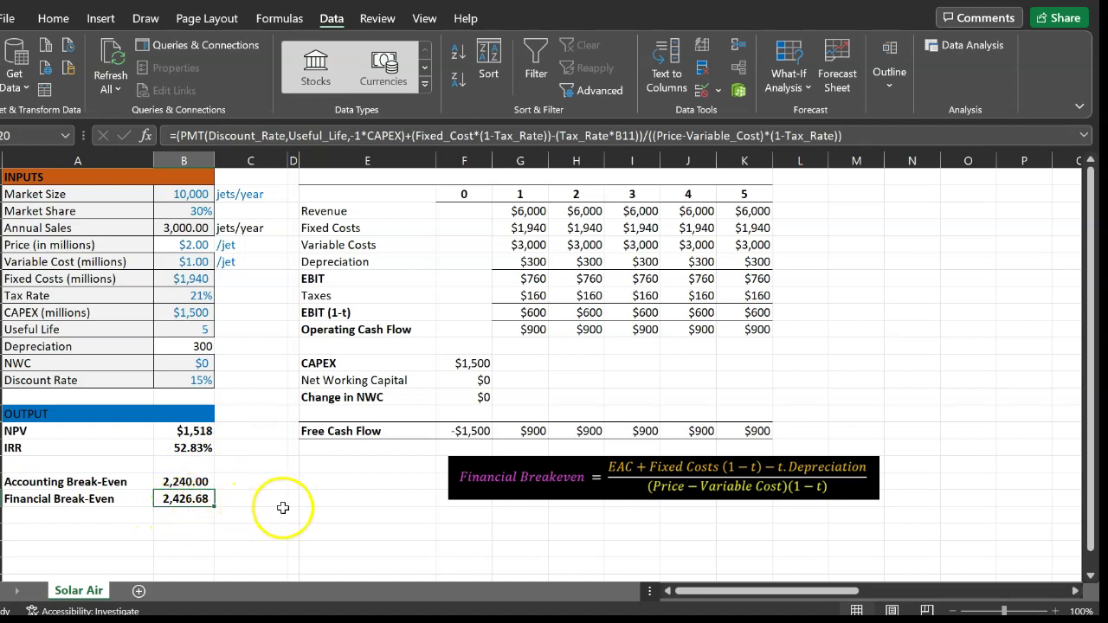
left_click(184, 482)
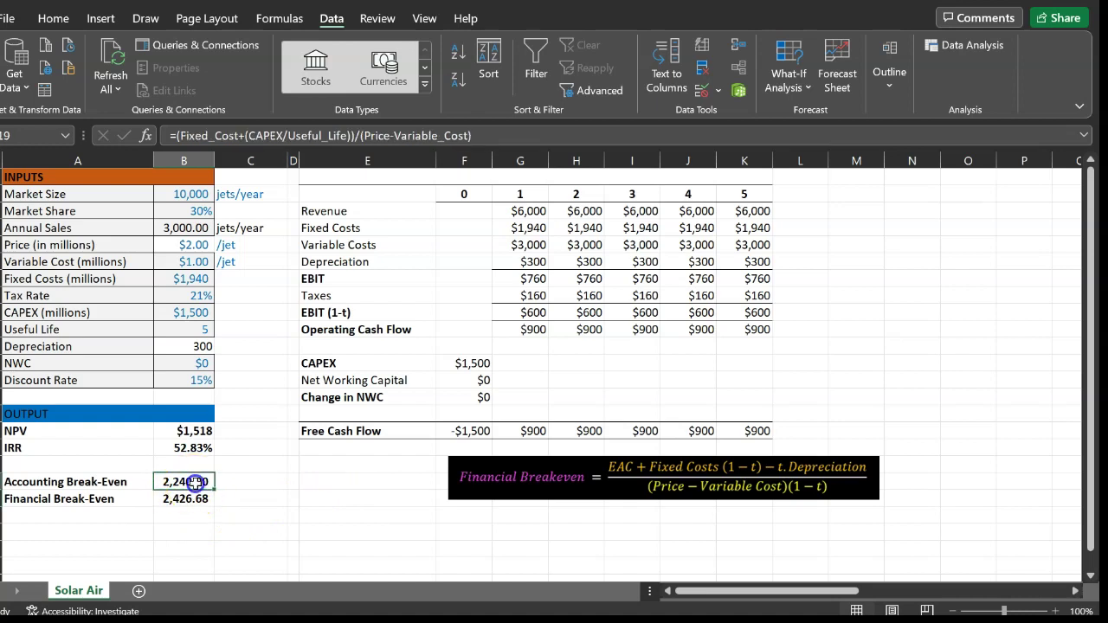